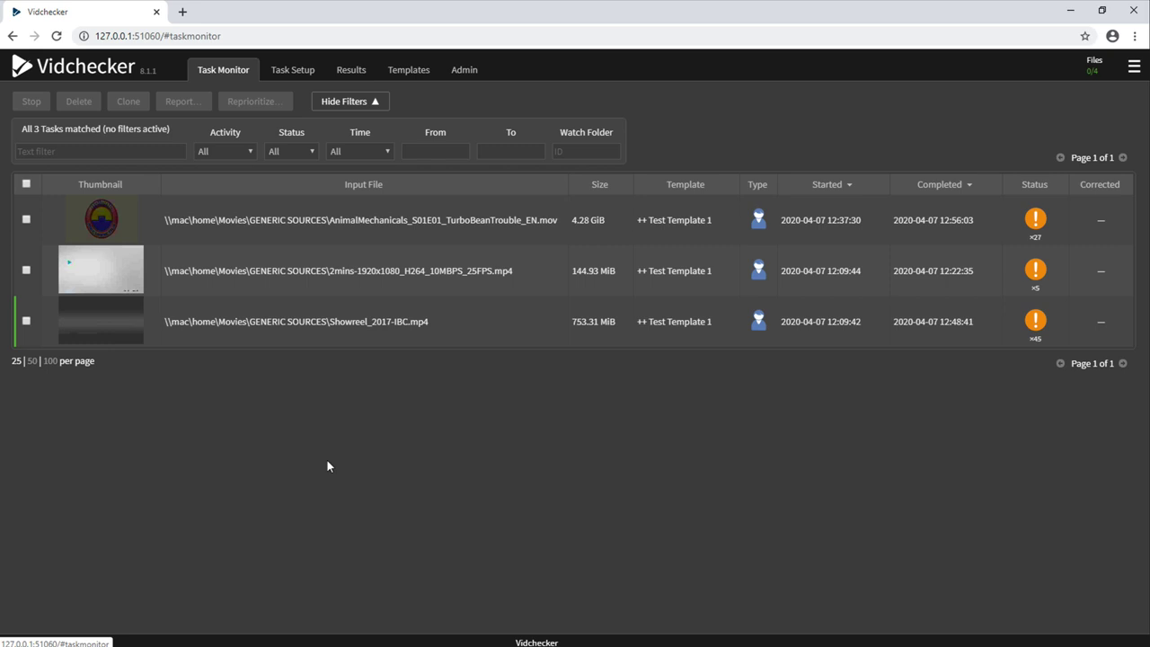
Step: Minimize the server console and open the AnimalMechanicals task's QC results
key(alt+Tab)
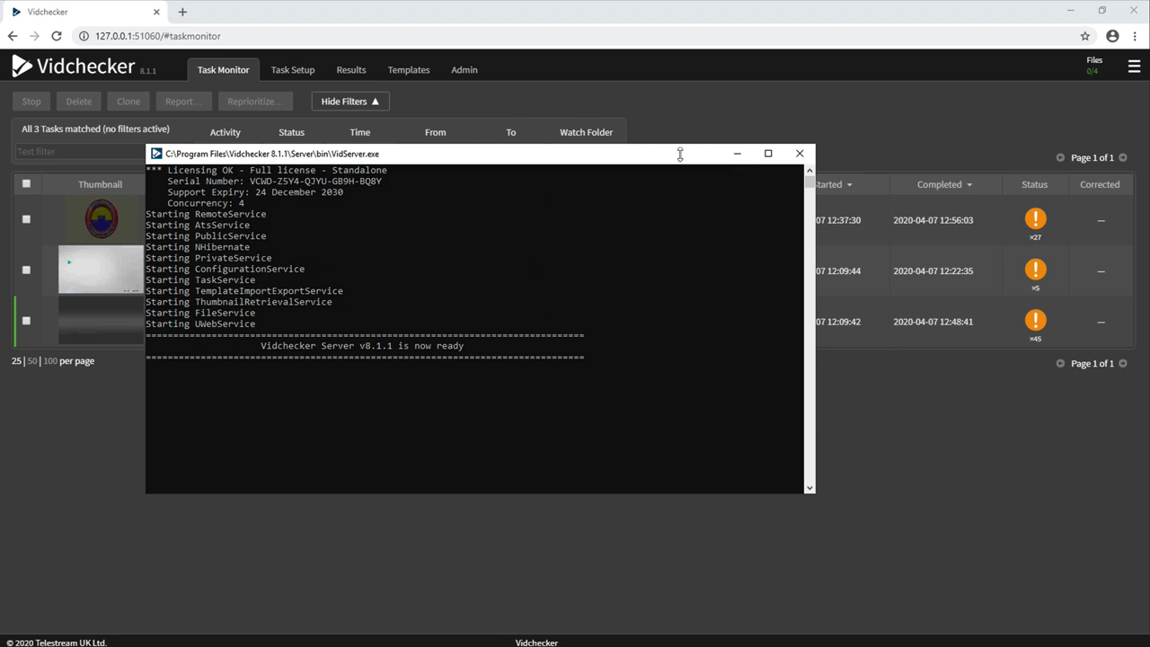
click(734, 155)
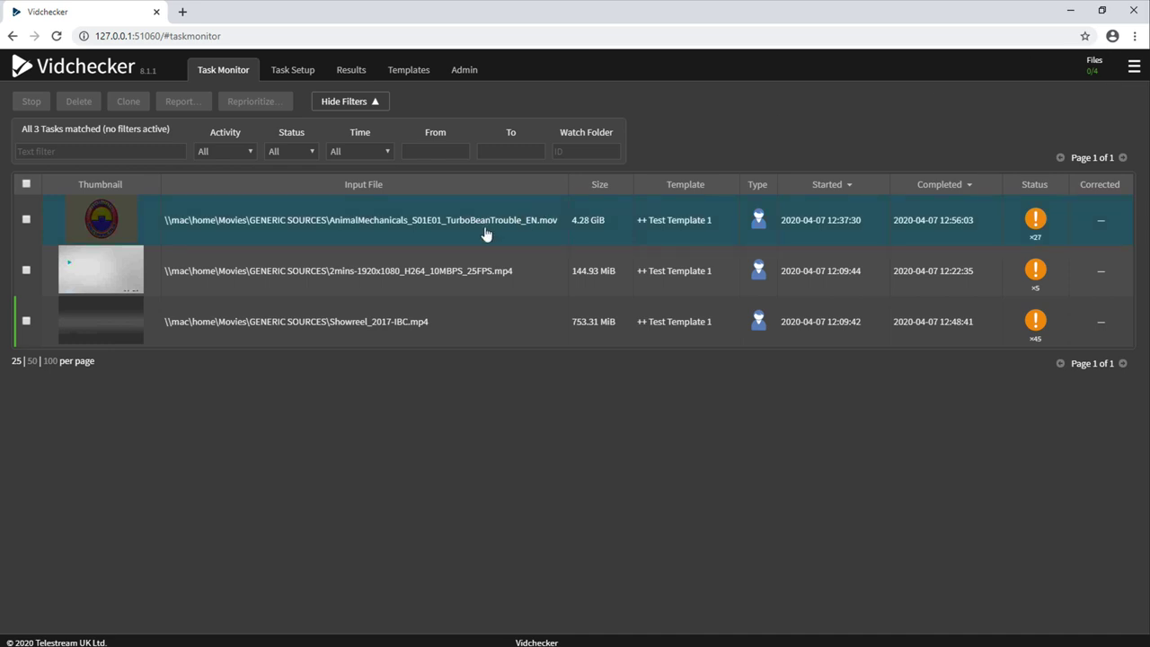
double_click(457, 231)
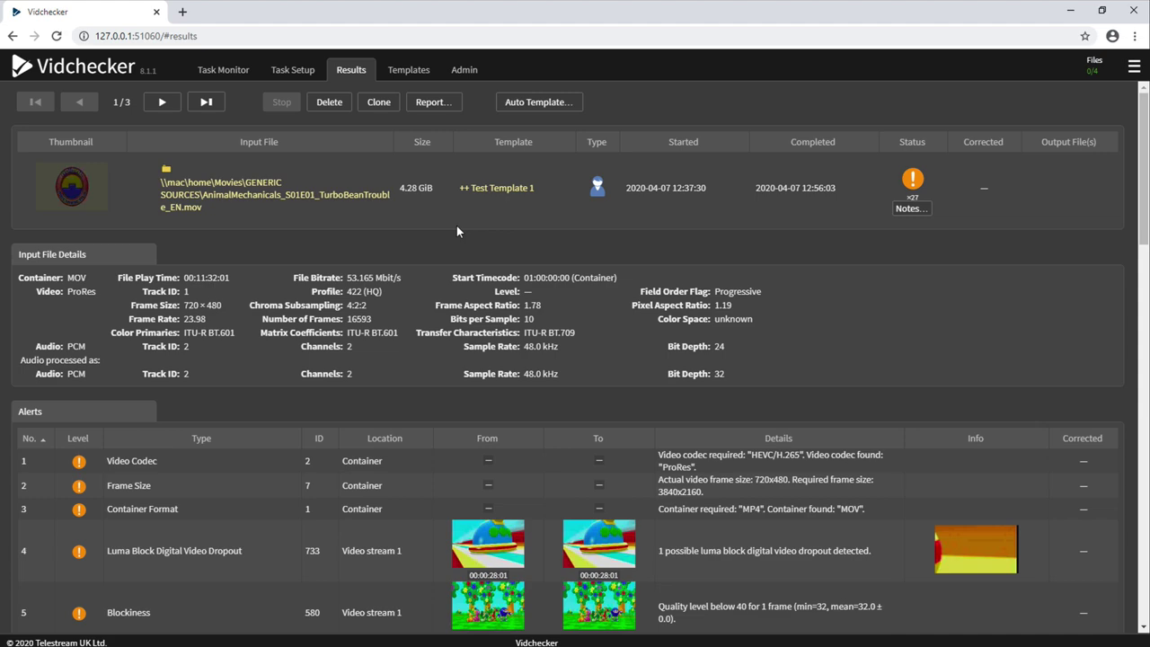
Step: Review the 27 alerts, including Blockiness, Integrated Audio Loudness and Peak Audio Level entries
scroll(457, 231, down, 5)
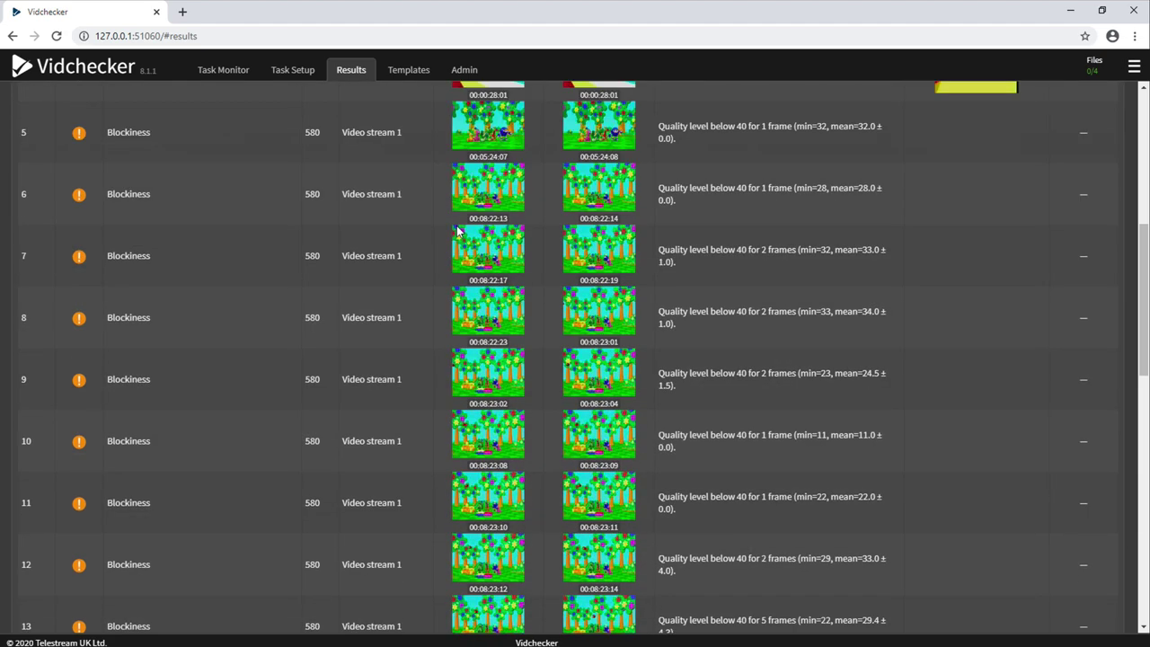
scroll(457, 231, up, 5)
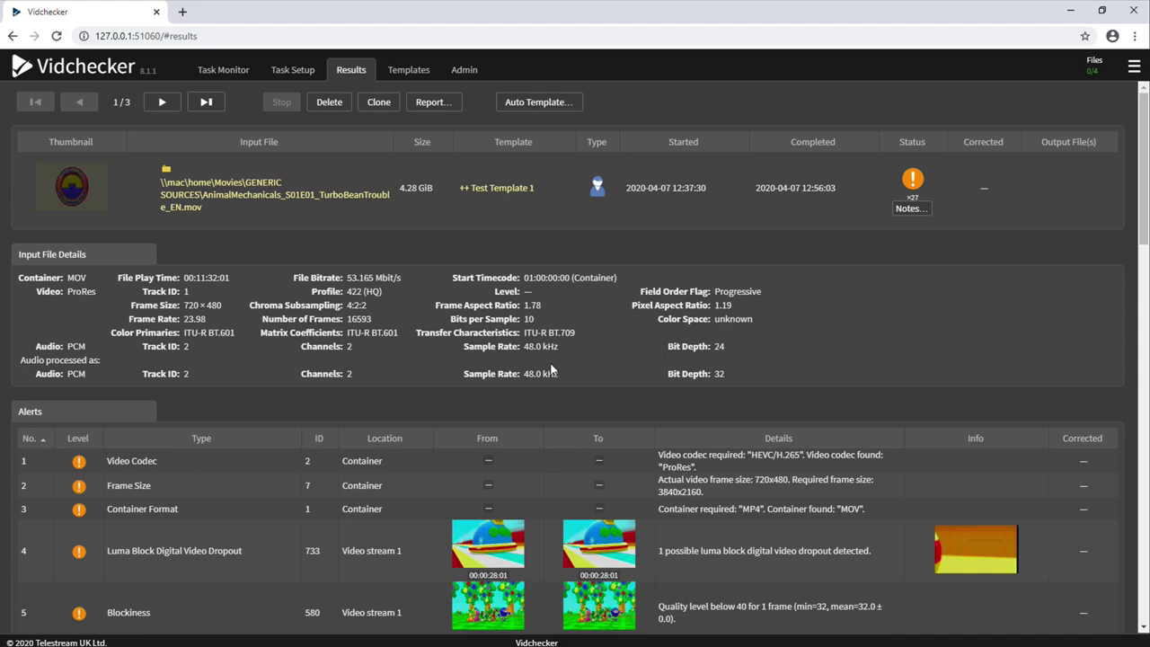
scroll(552, 368, down, 3)
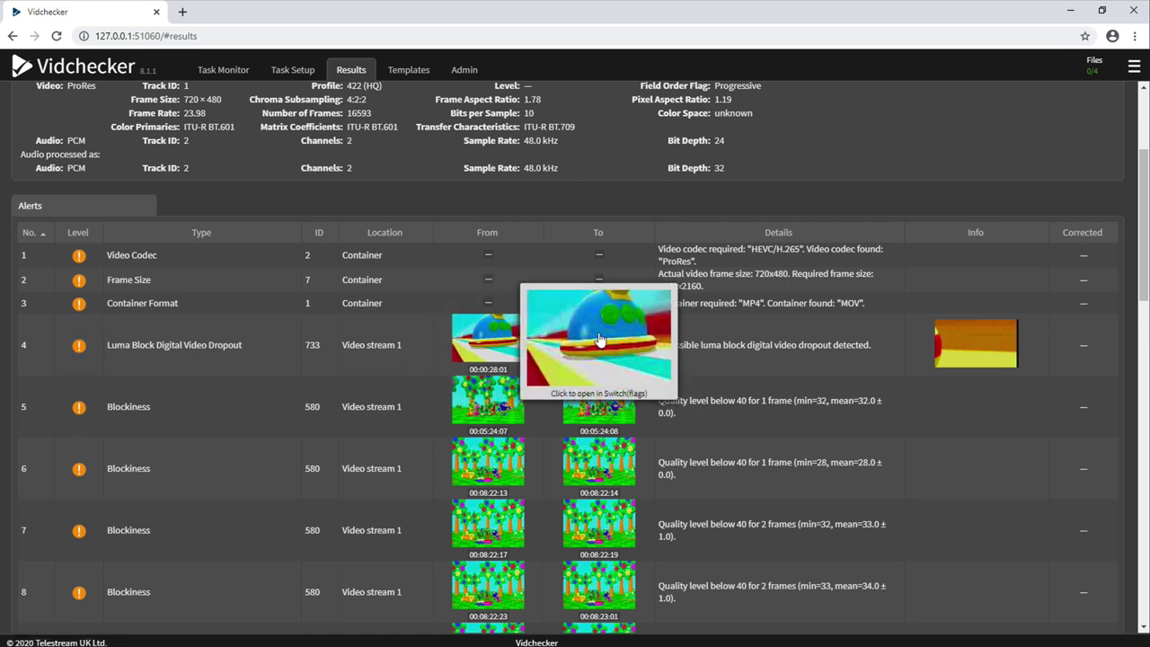
mouse_move(948, 330)
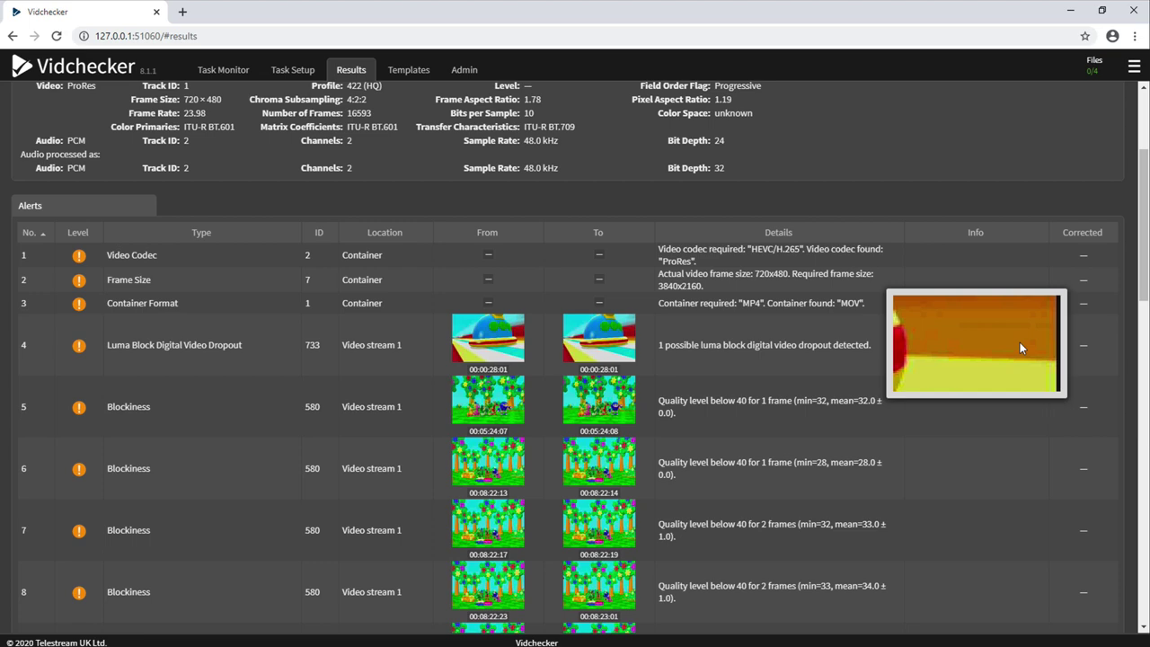
scroll(1004, 358, down, 15)
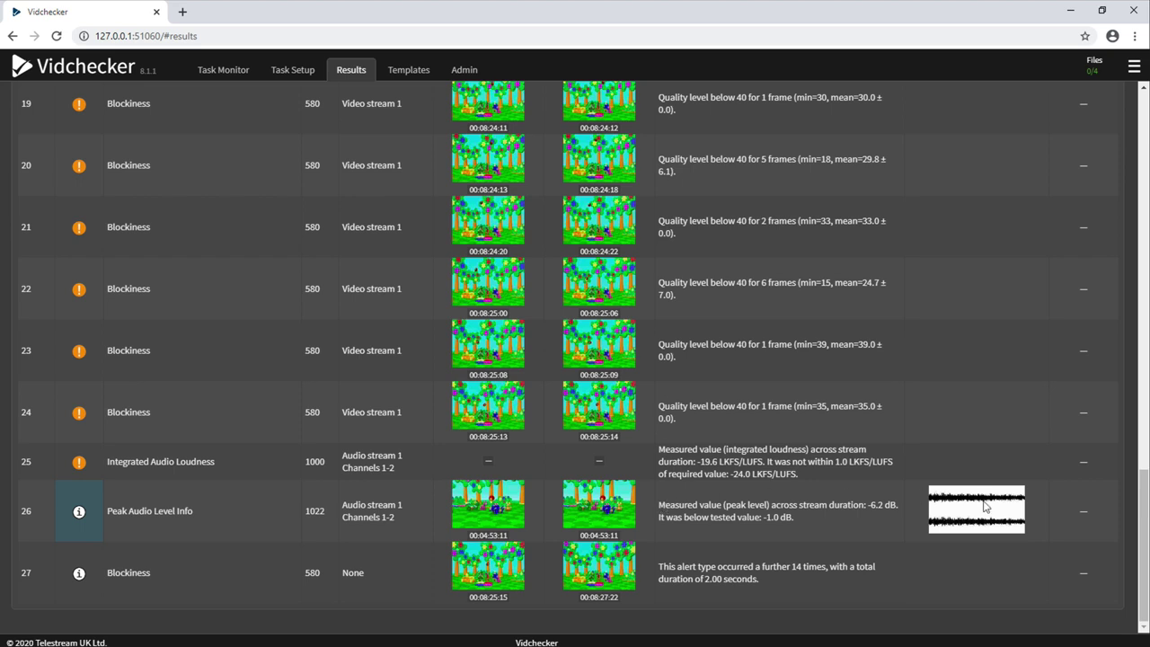
mouse_move(985, 508)
scroll(673, 420, up, 15)
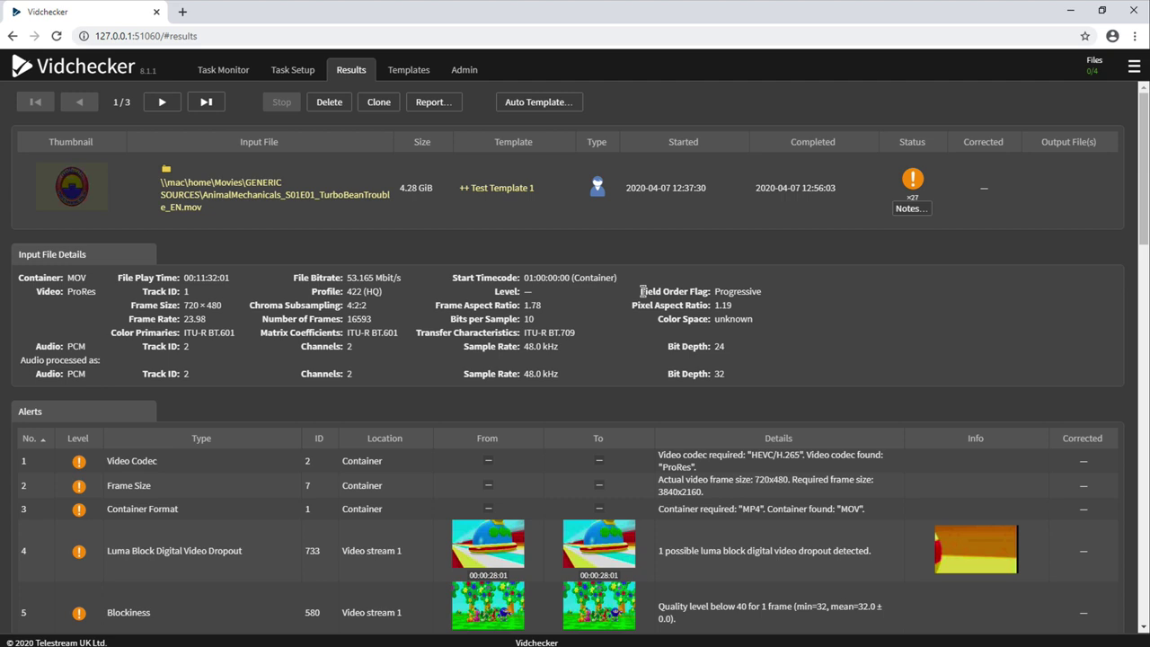
Step: Browse all existing templates, such as Test Template 1, Amazon v5.0, AS-11 and Netflix
click(378, 101)
click(385, 72)
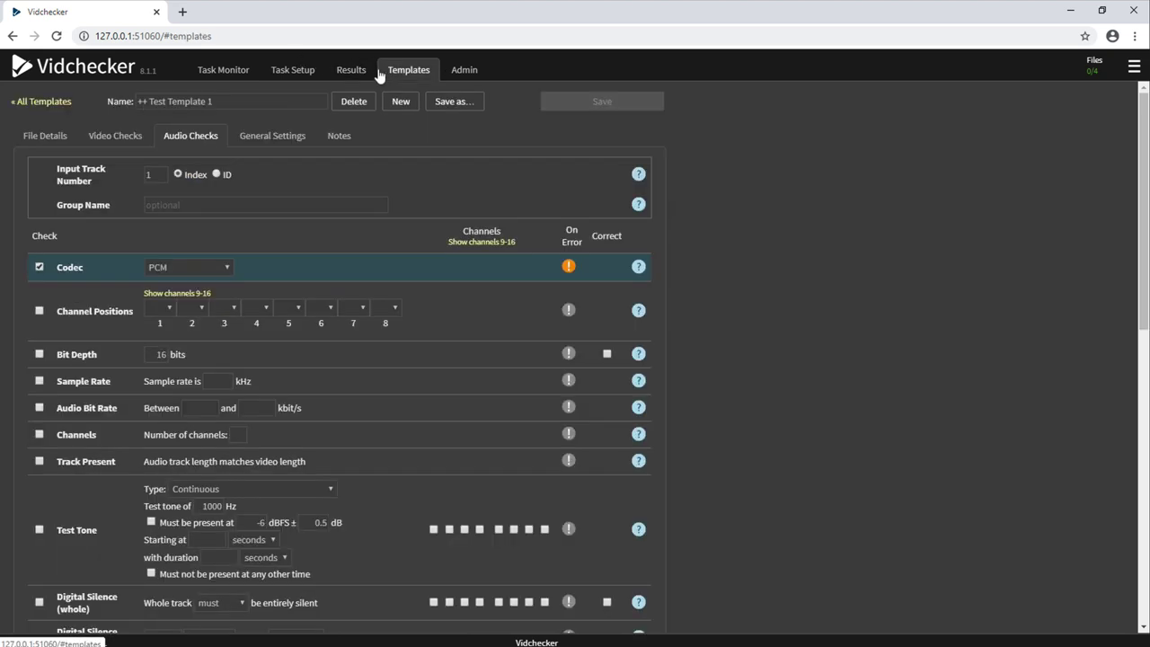
click(54, 104)
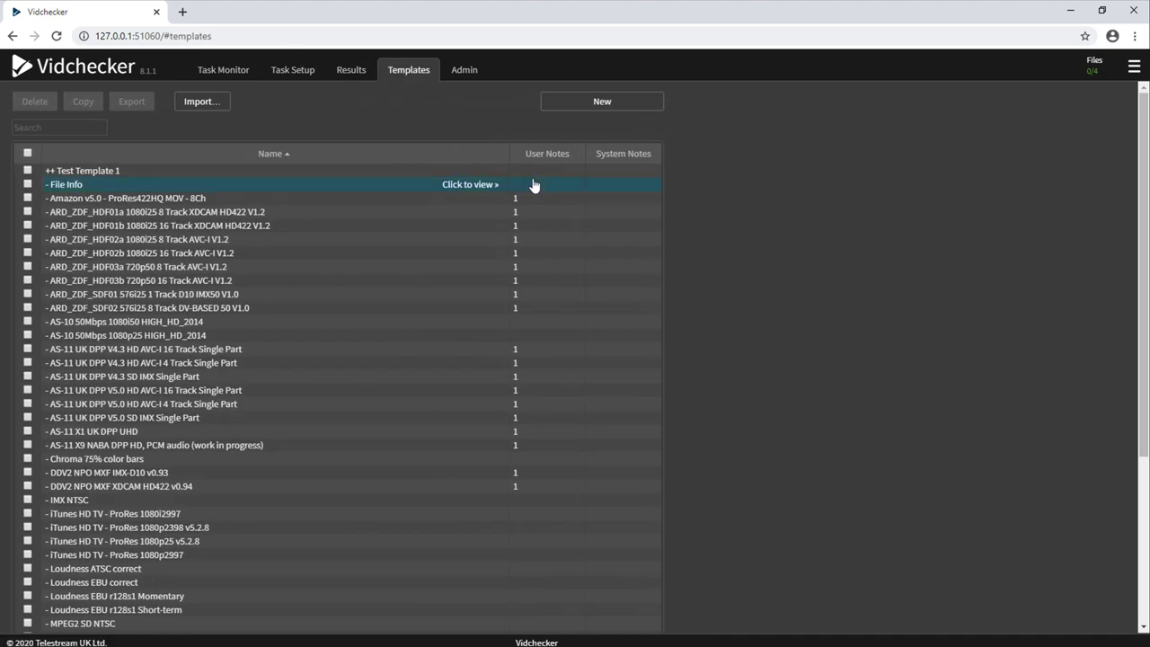
scroll(754, 216, down, 2)
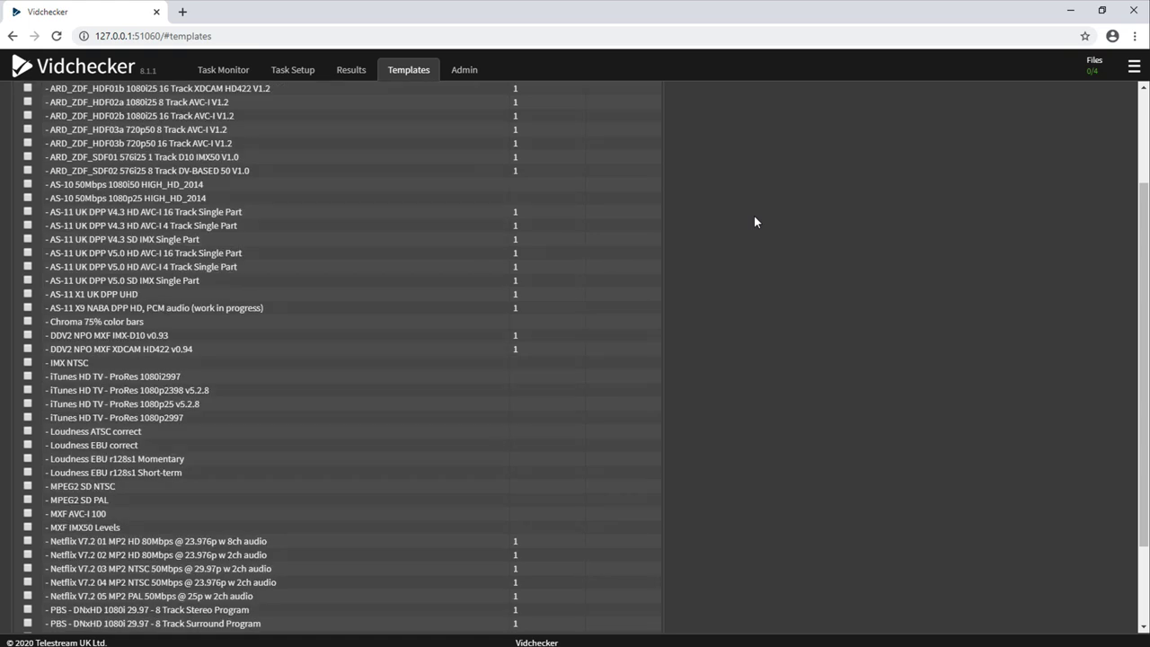
scroll(755, 222, down, 2)
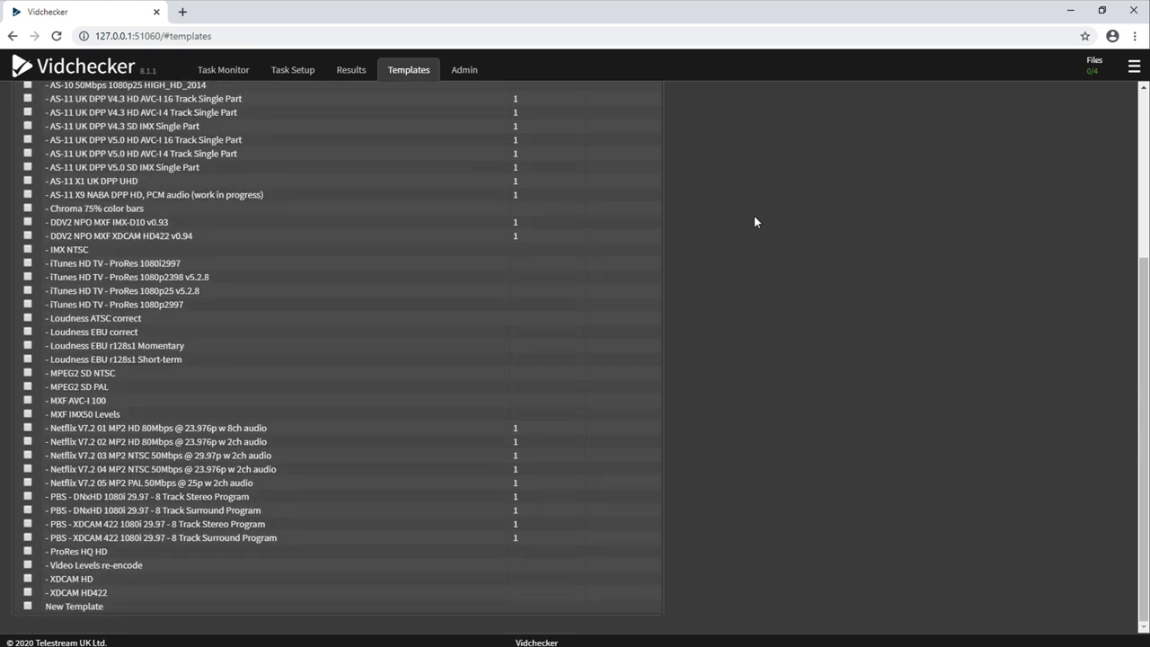
scroll(755, 222, up, 4)
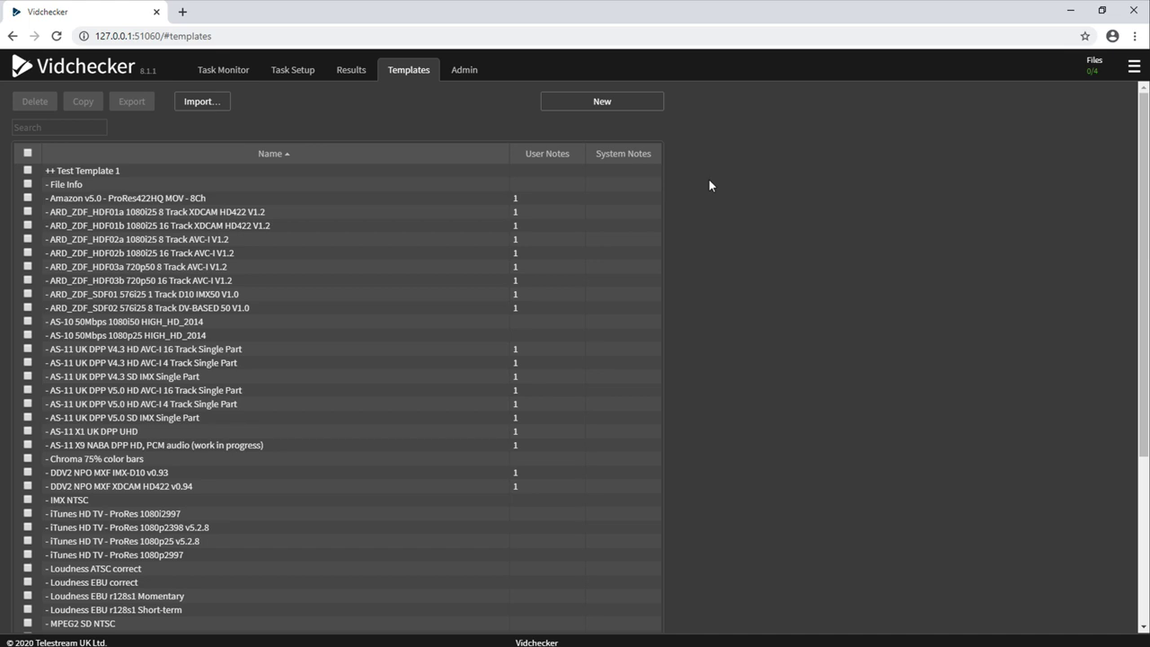
Step: Create a new template and name it 'Test 2'
click(611, 102)
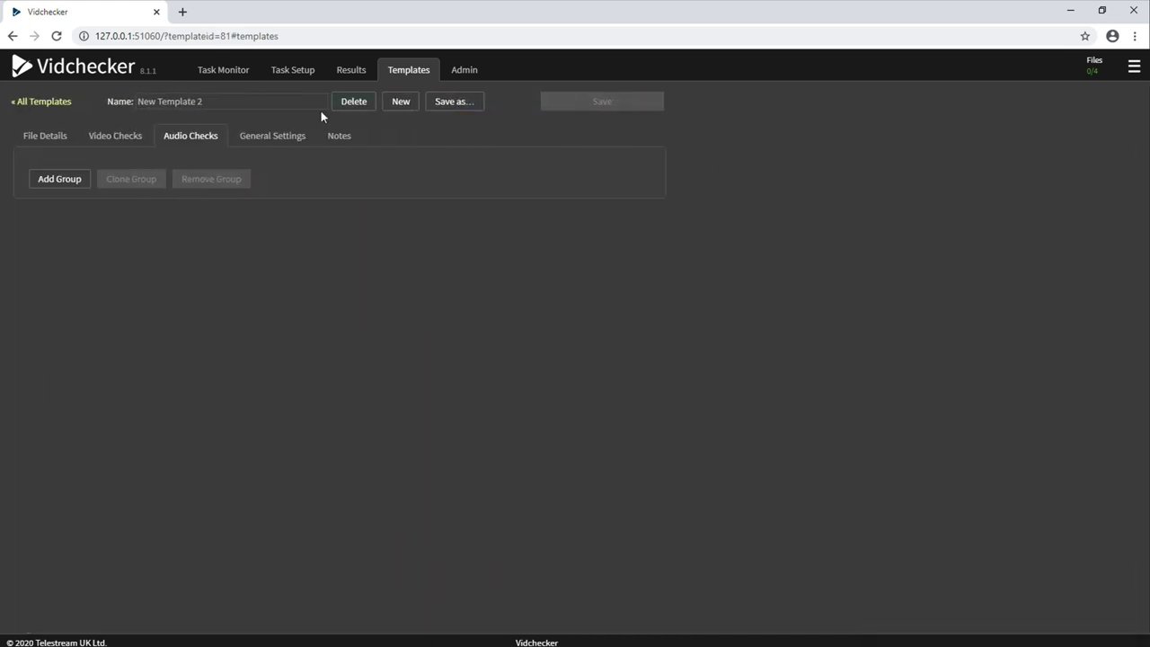
double_click(280, 105)
click(280, 105)
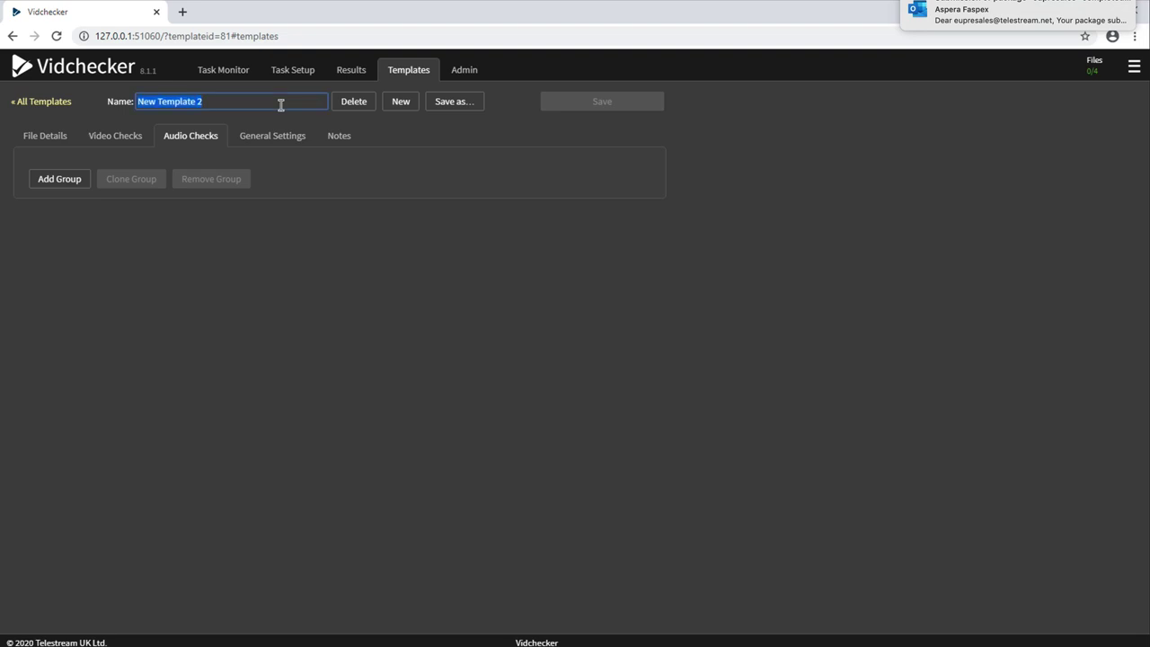
text(Test 2)
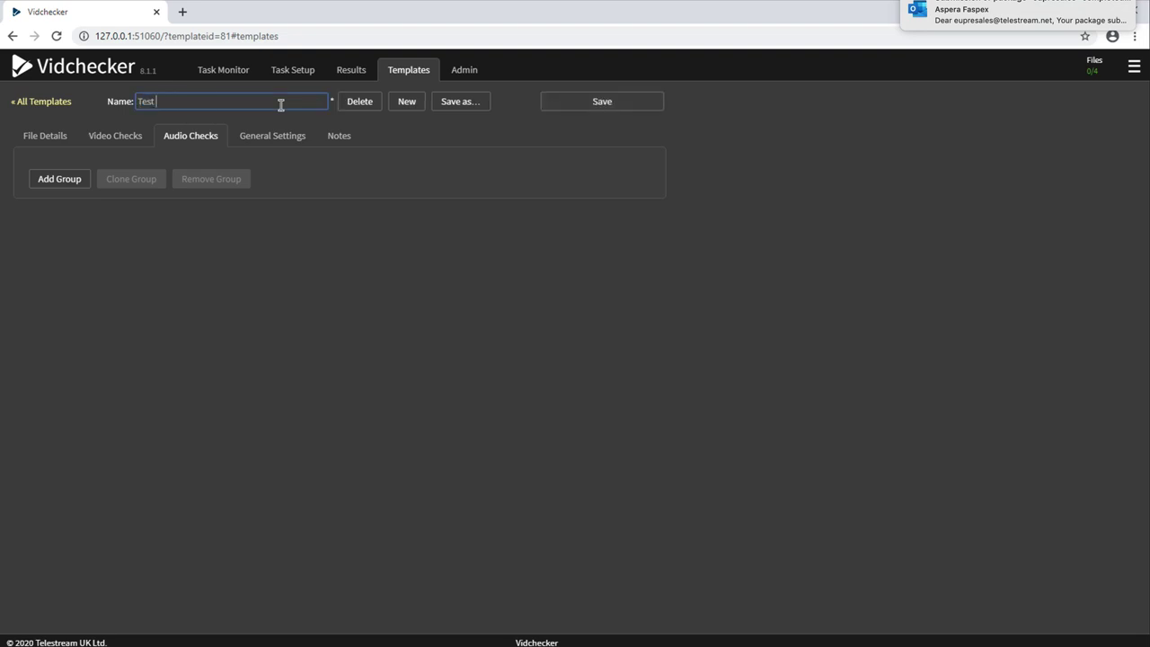
Step: Bring up the template's File Details checks and look through the list
click(50, 140)
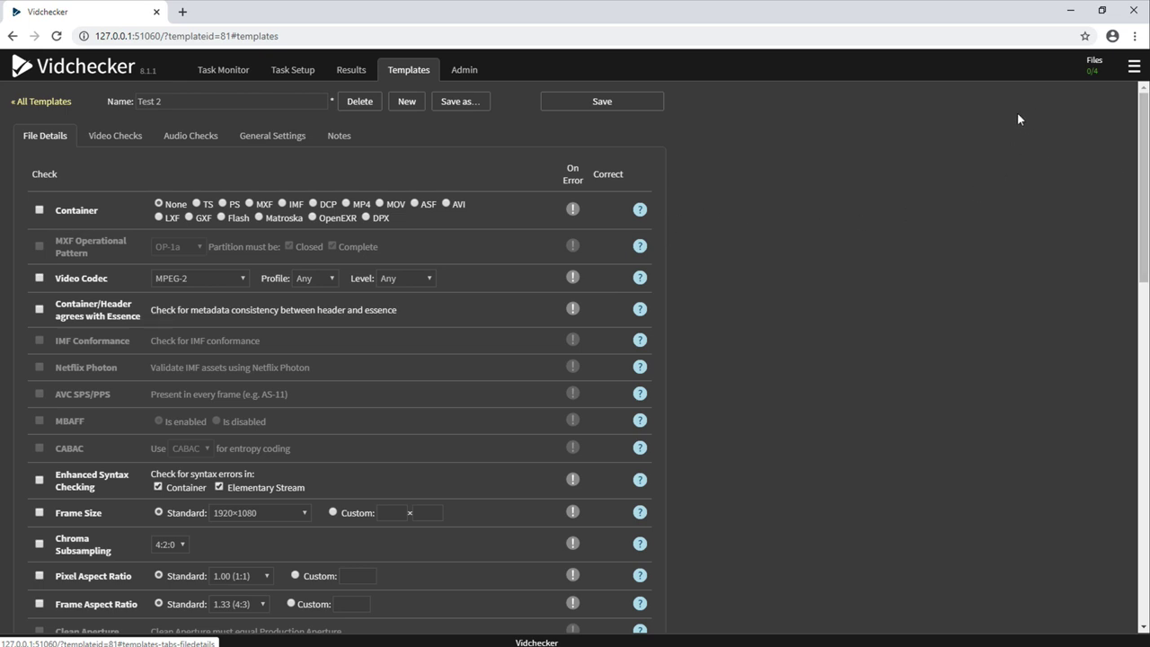
mouse_move(80, 217)
scroll(111, 473, down, 8)
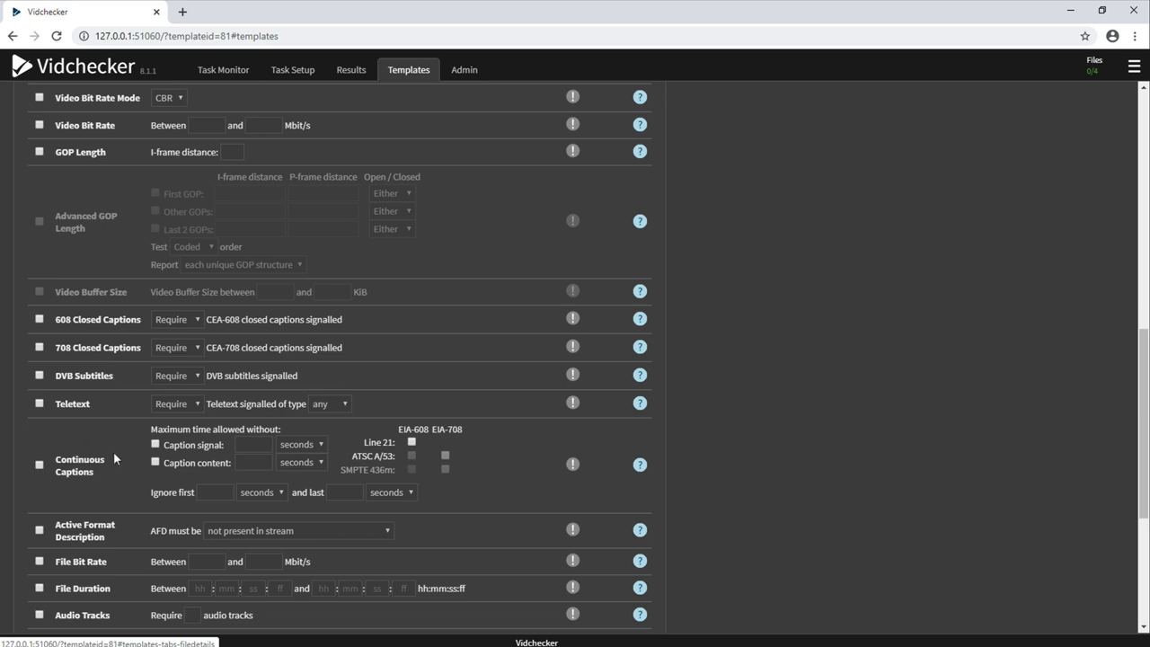
scroll(113, 458, down, 2)
scroll(114, 458, down, 1)
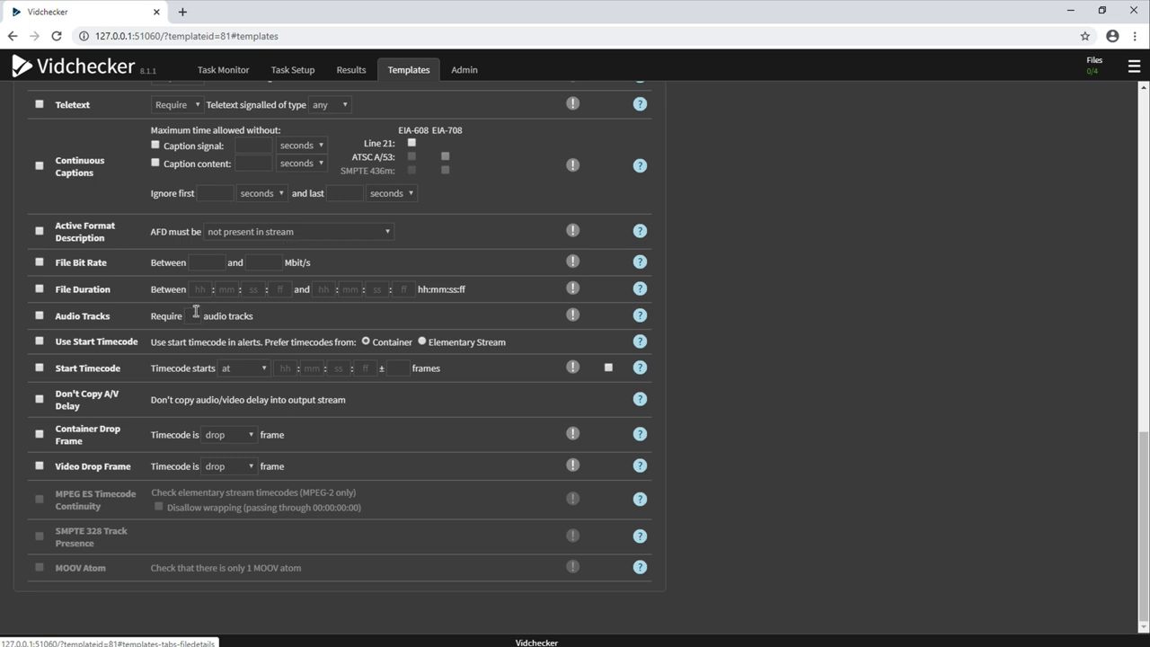
scroll(196, 313, up, 10)
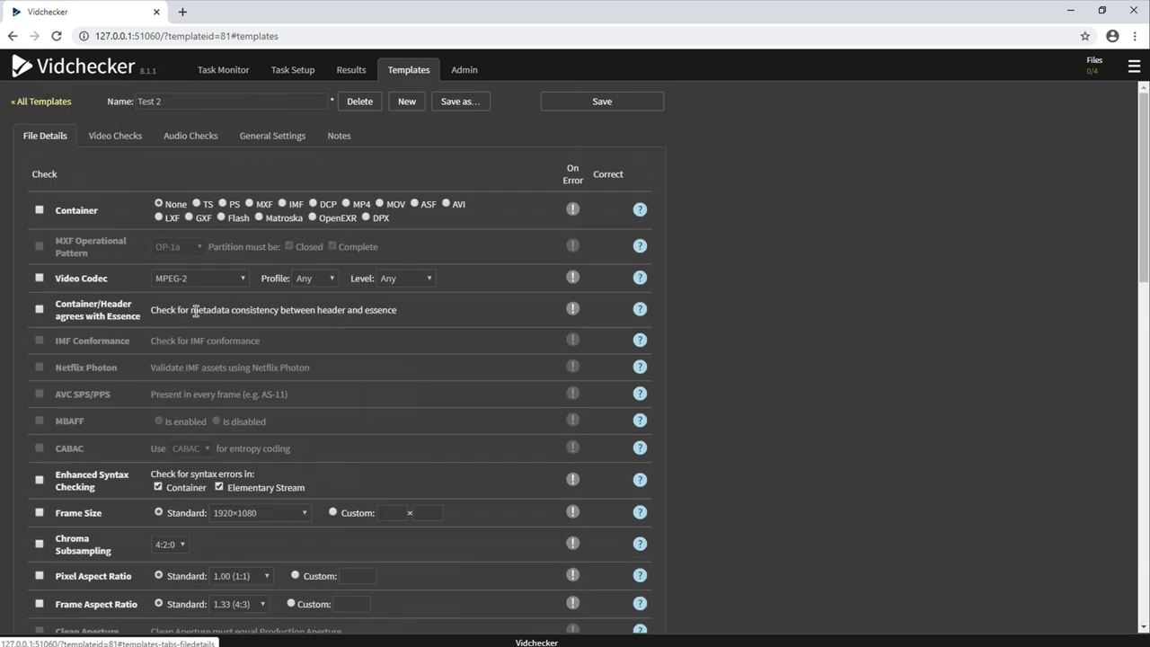
Step: Require the ProRes 422 (HQ) video codec, reporting a mismatch as a warning
click(66, 281)
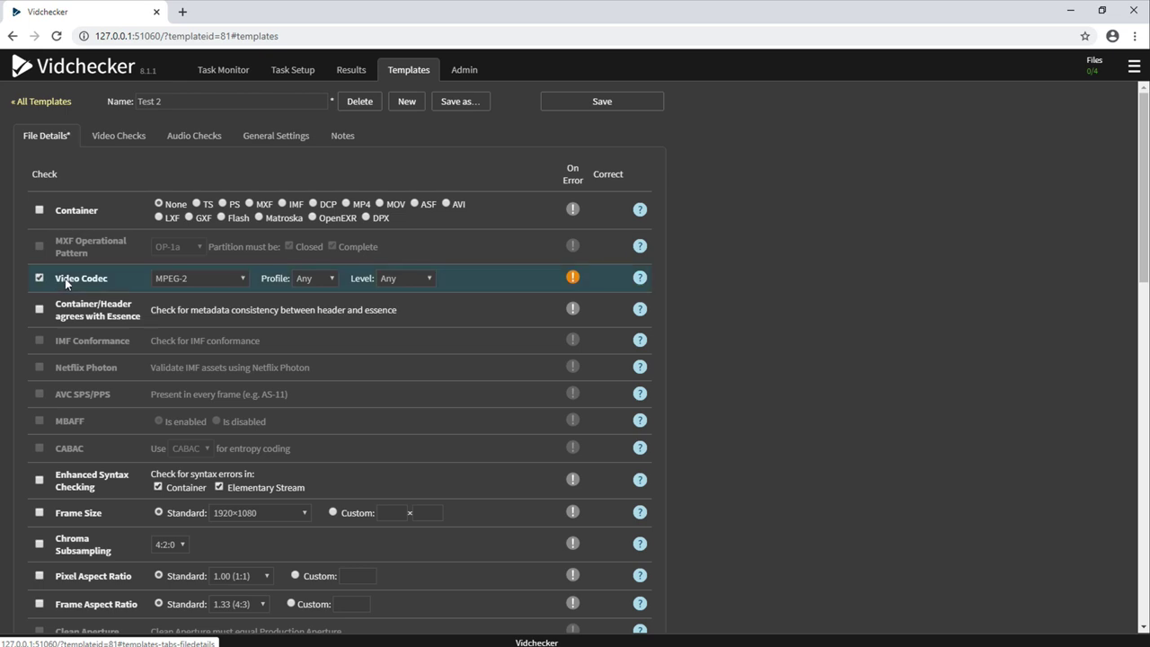
click(196, 279)
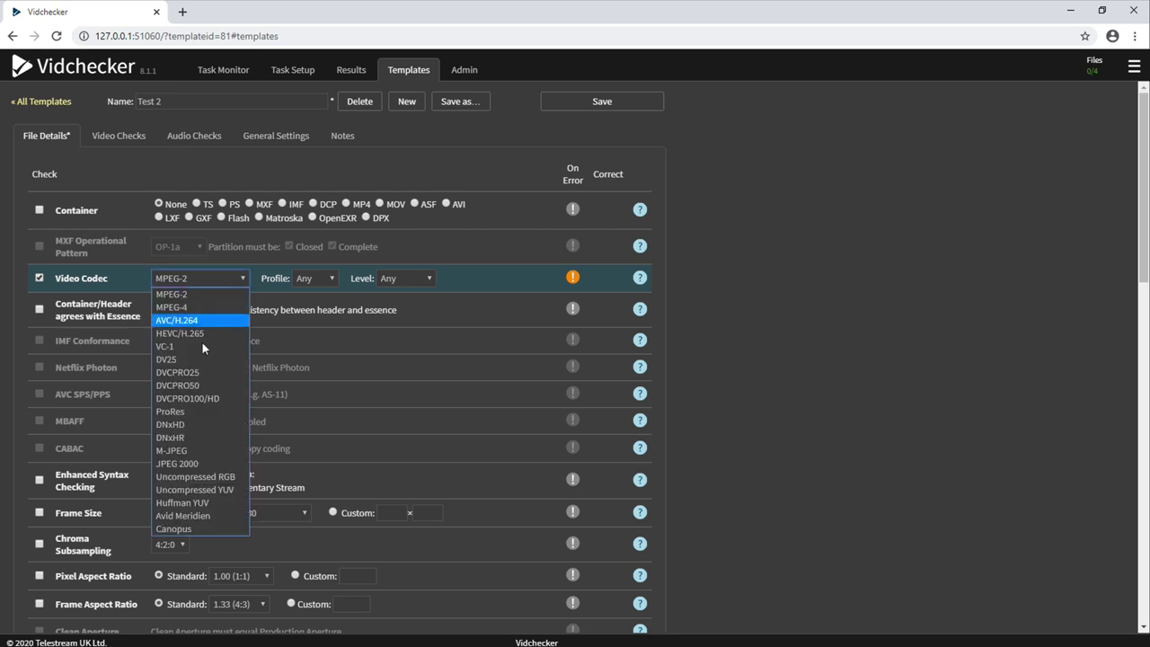
click(200, 411)
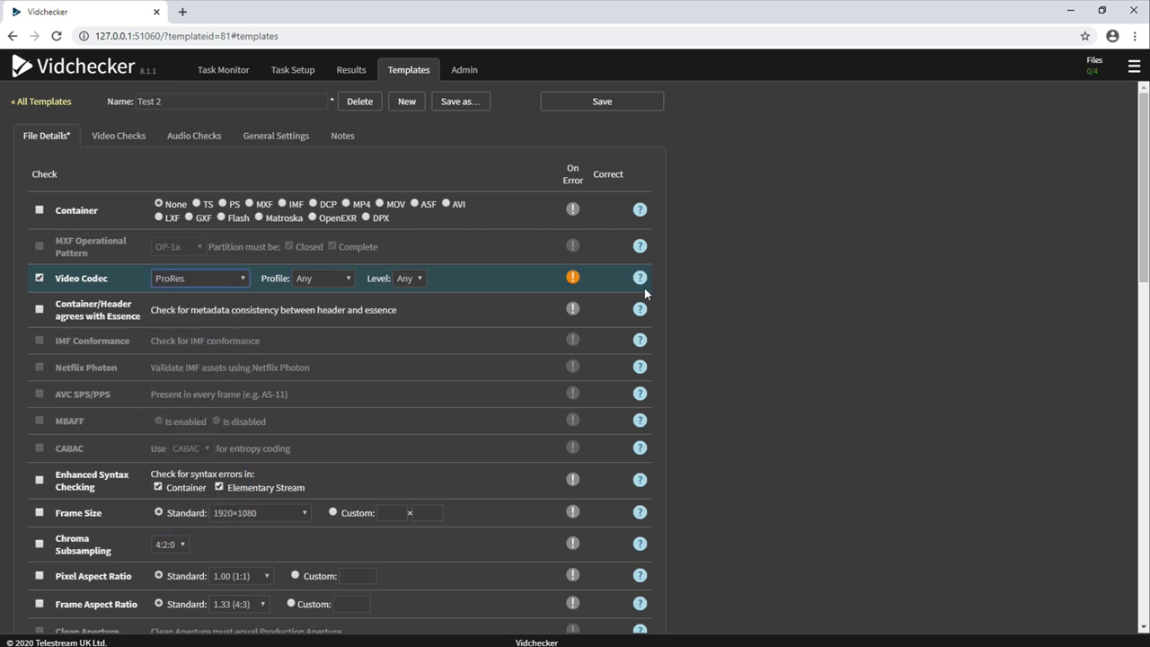
click(323, 280)
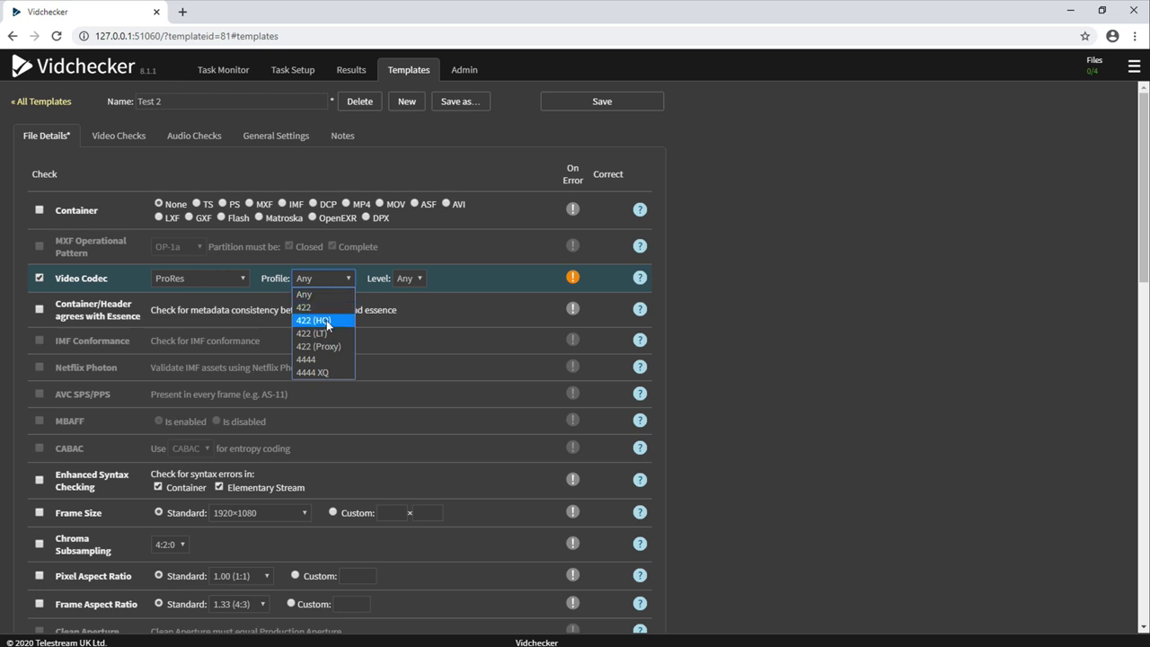
click(326, 320)
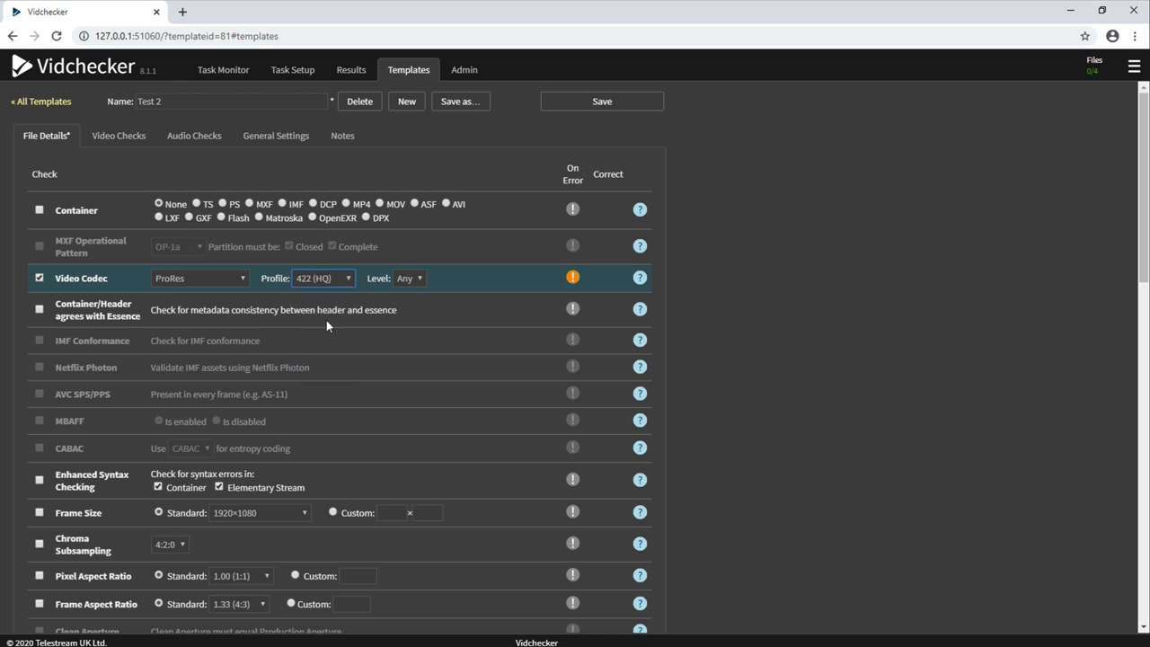
click(573, 278)
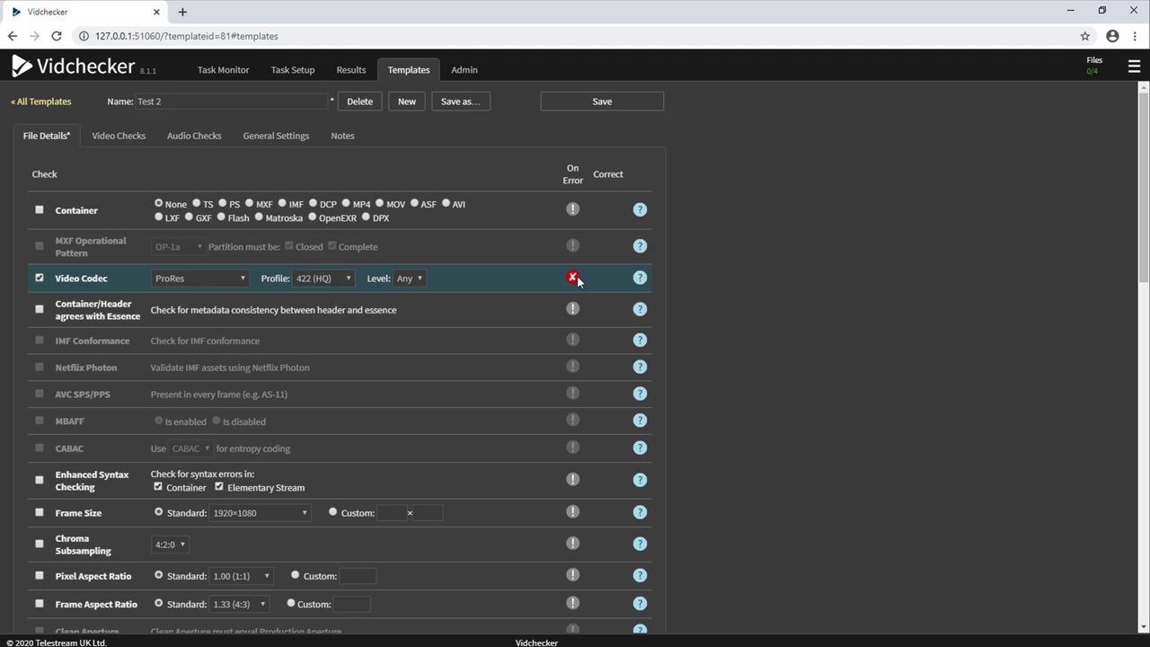
click(573, 278)
click(640, 278)
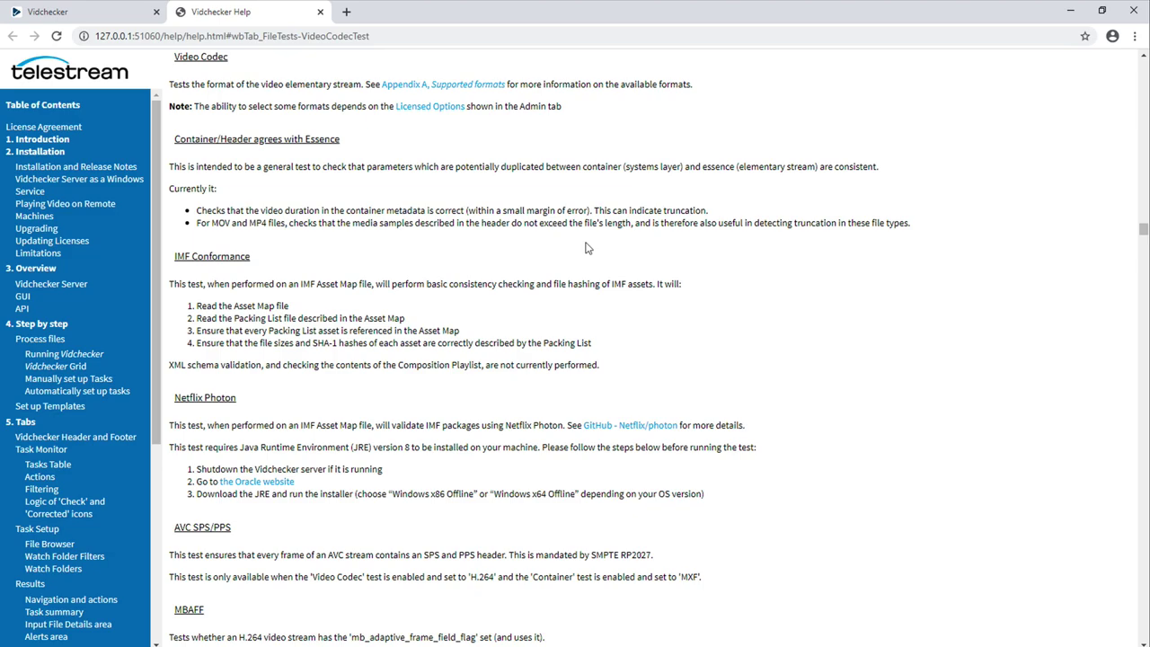
click(320, 12)
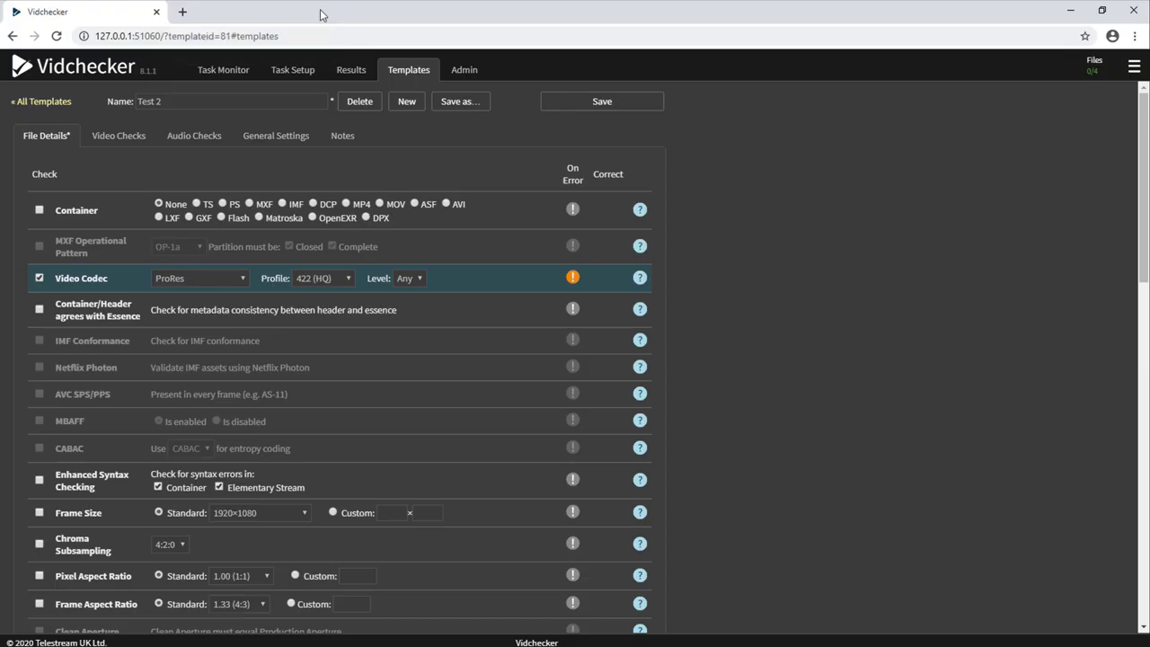
click(132, 138)
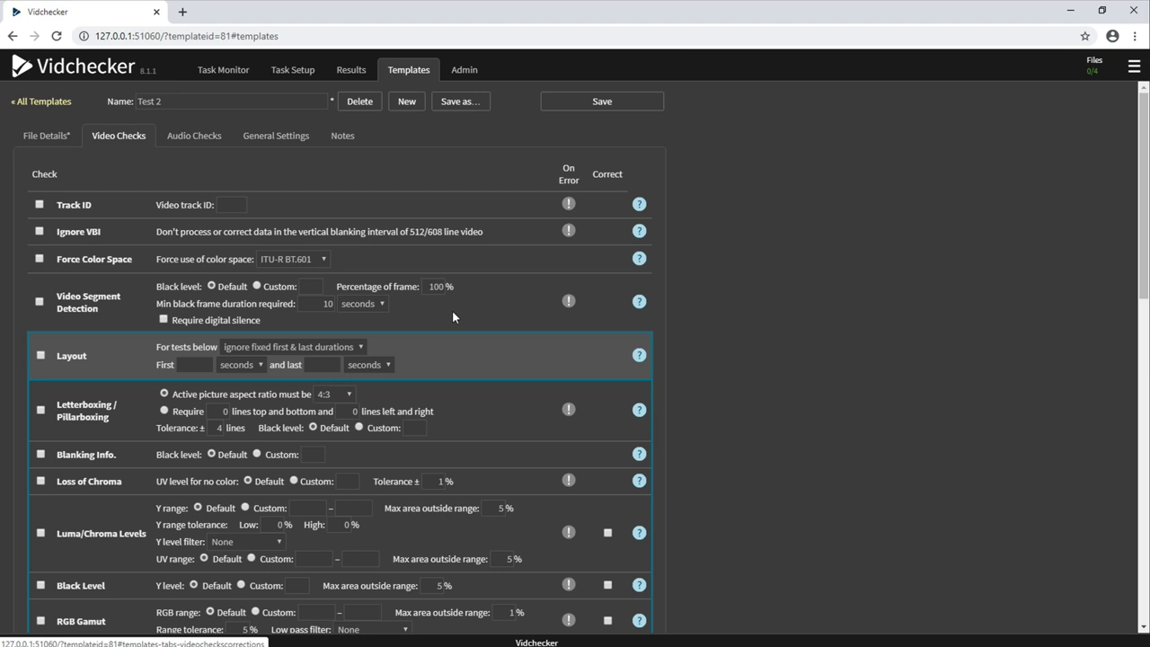
scroll(453, 316, down, 2)
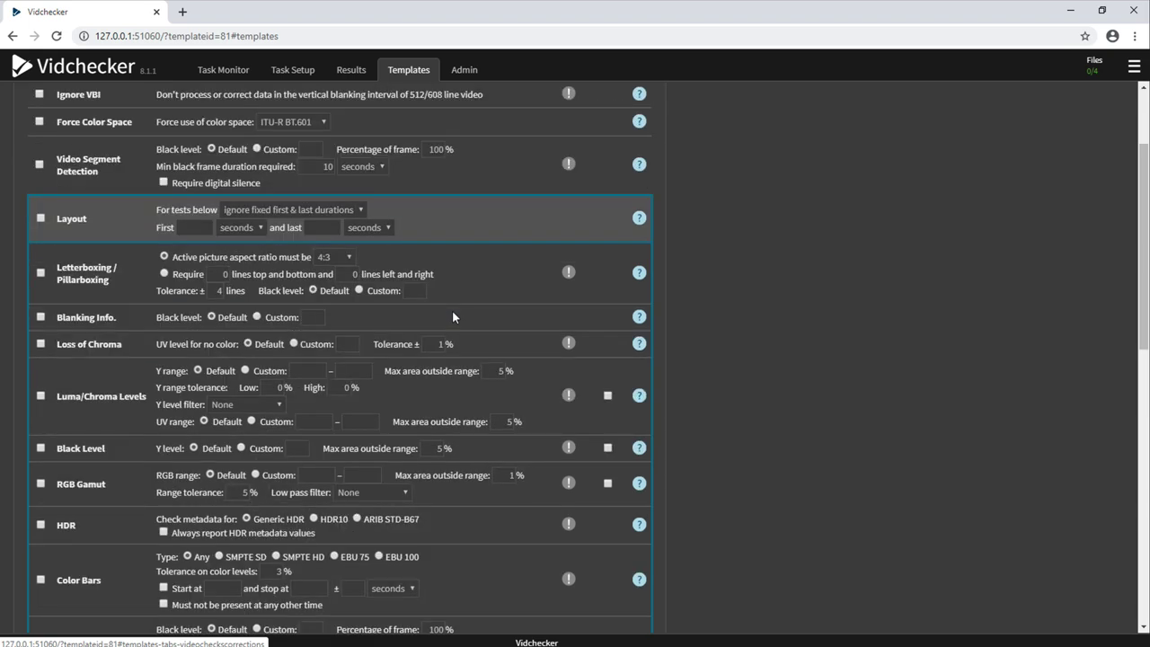
scroll(452, 310, down, 2)
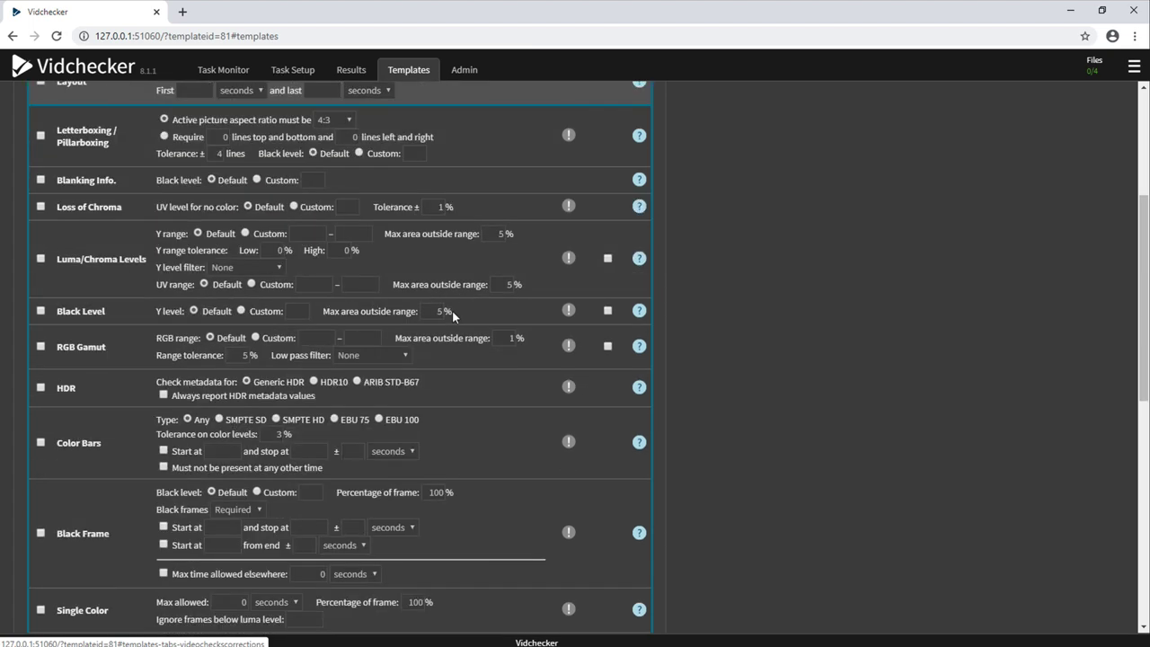
scroll(452, 310, down, 1)
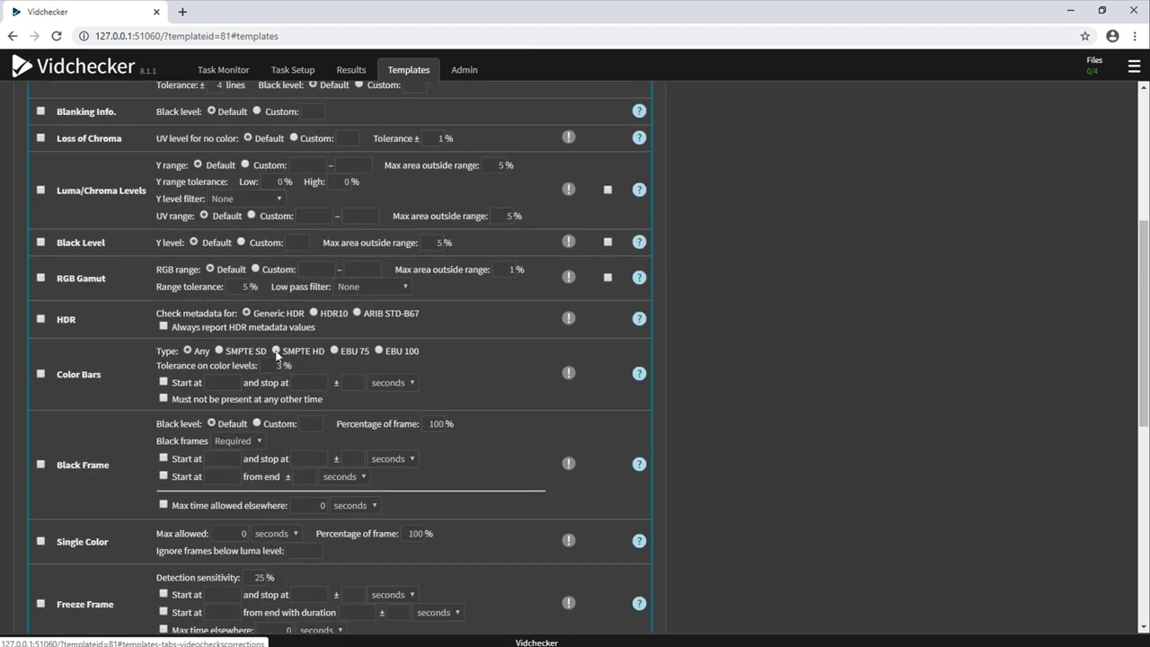
scroll(75, 380, down, 8)
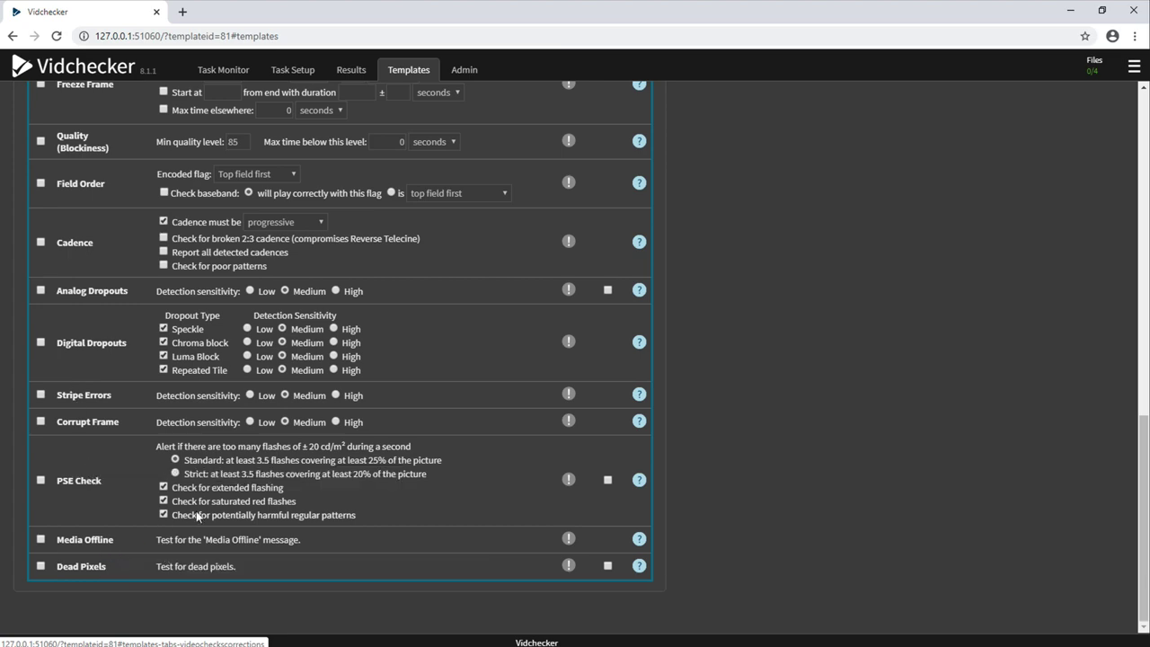
scroll(197, 515, up, 15)
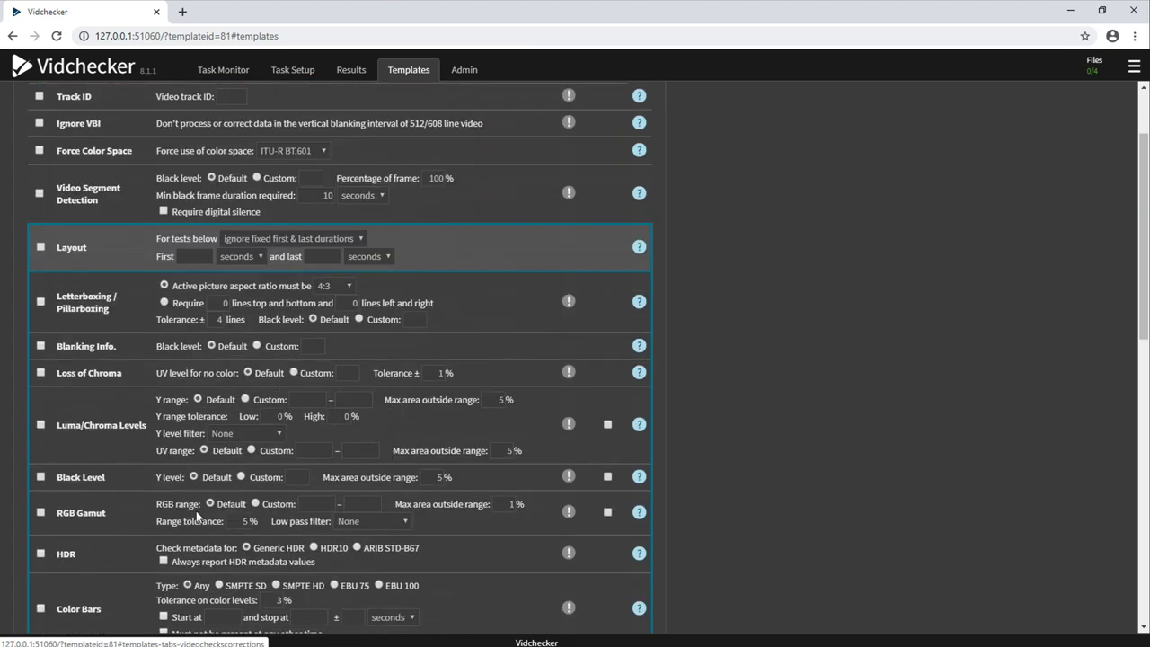
scroll(197, 515, up, 2)
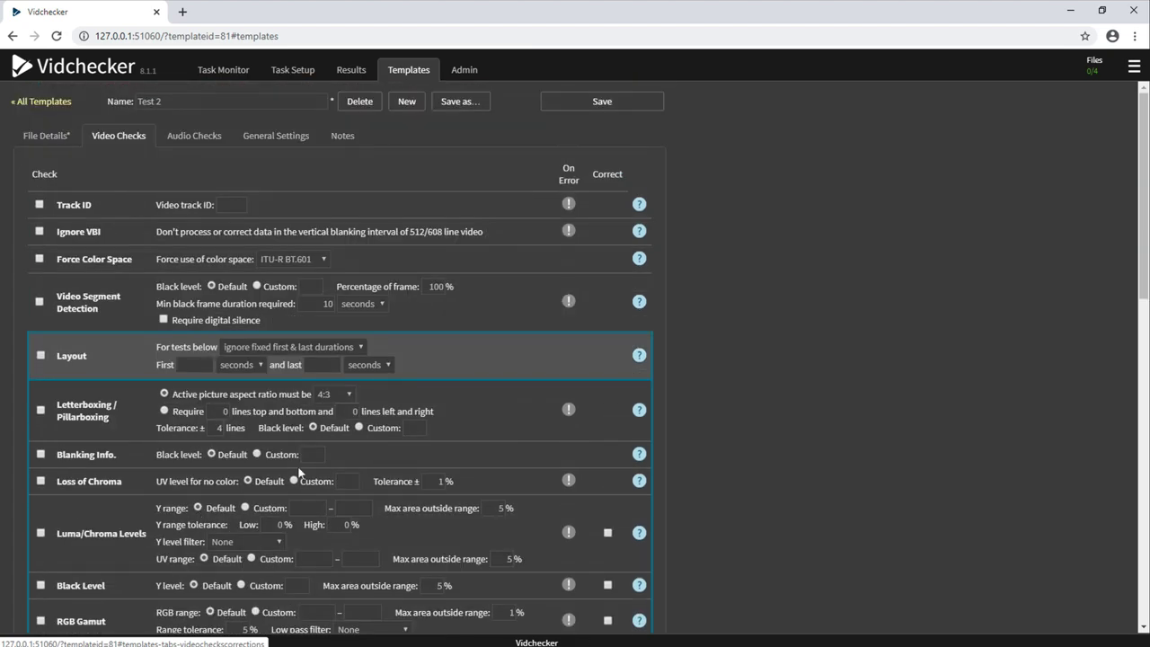
scroll(492, 343, down, 3)
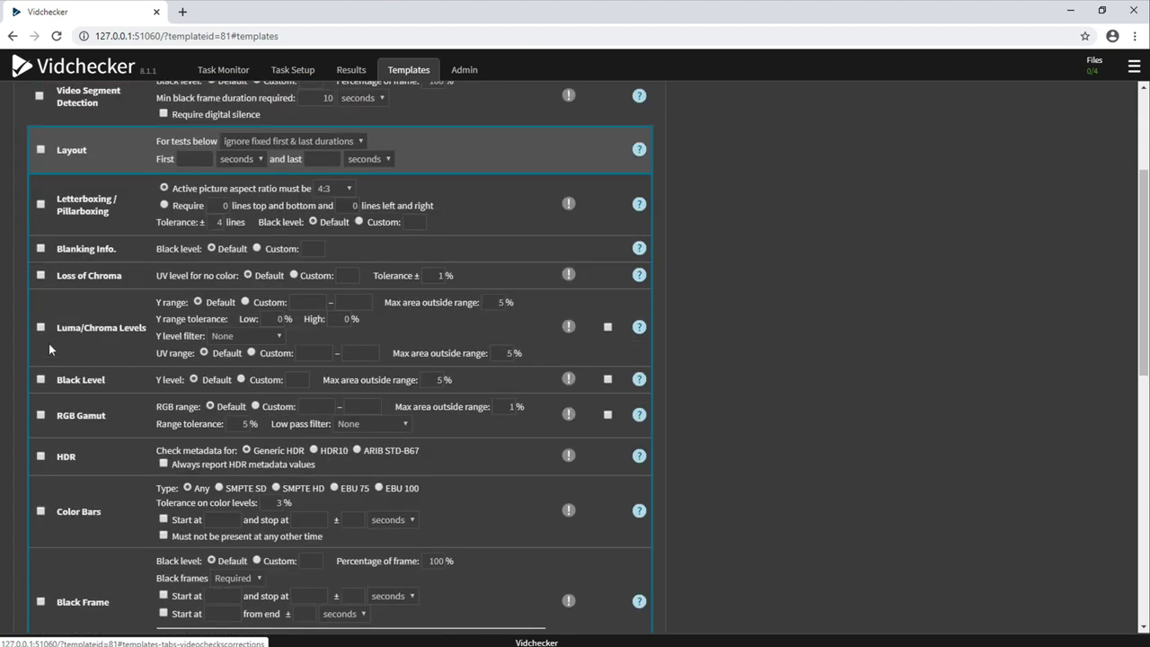
Step: Enable Luma/Chroma Levels with Y range tolerances Low 1 and High 3, with automatic correction
click(85, 329)
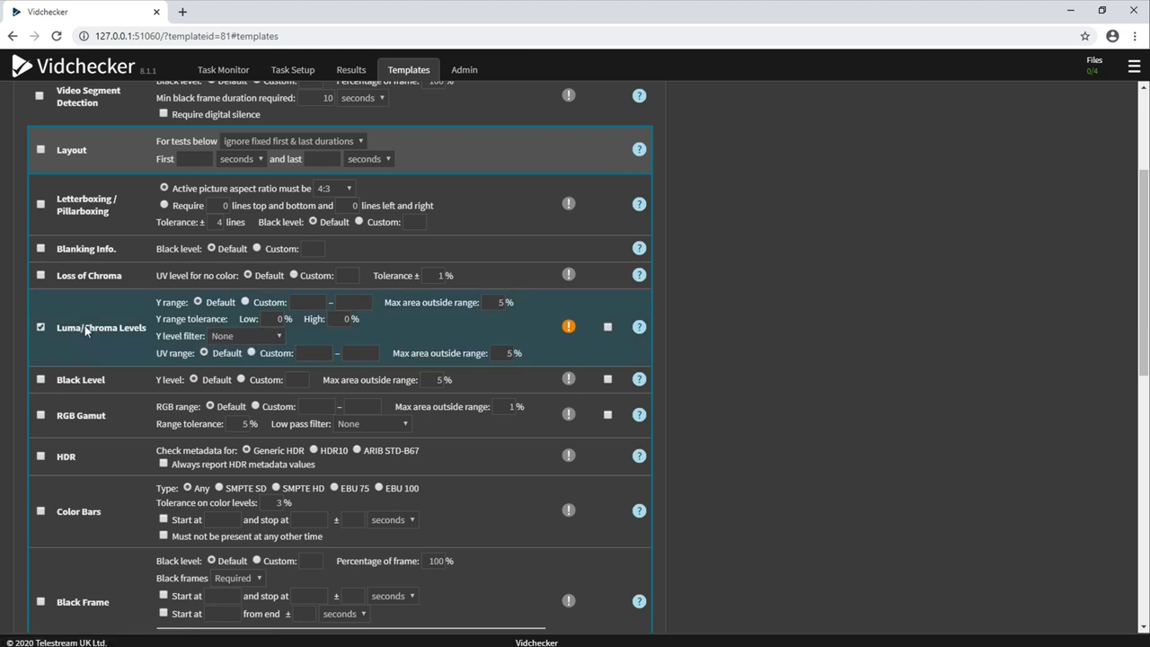
double_click(277, 318)
text(1)
key(Tab)
text(3)
click(607, 327)
Step: Enable the Color Bars check with Start at, plus the Black Frame check
click(83, 512)
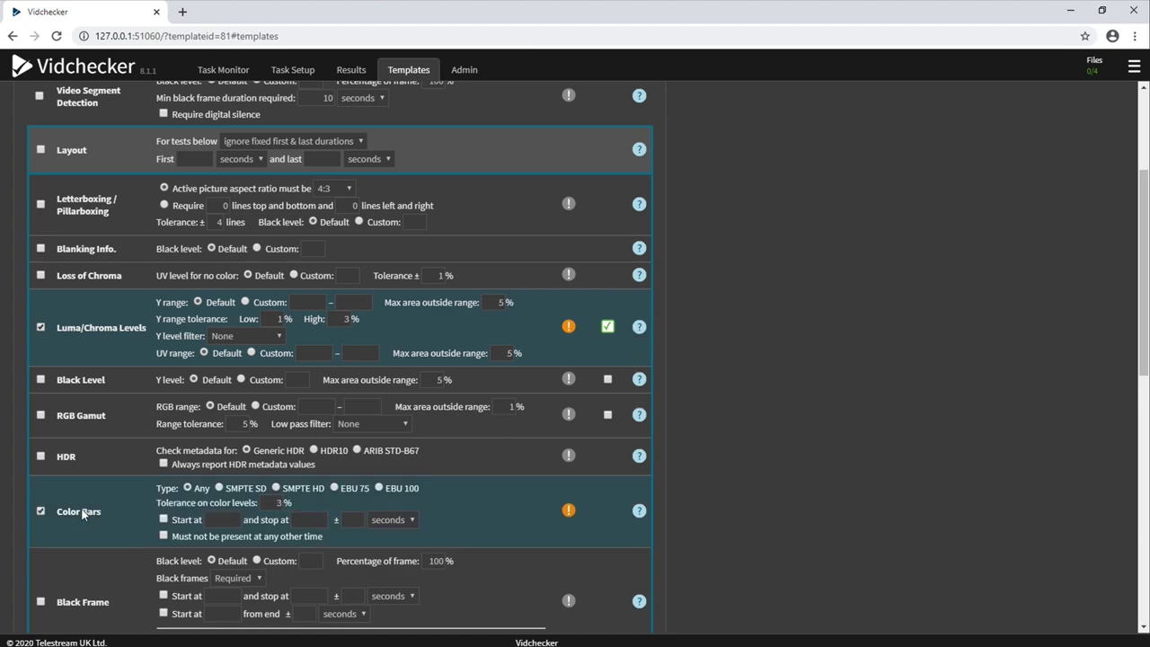
click(168, 518)
click(88, 606)
scroll(164, 600, down, 10)
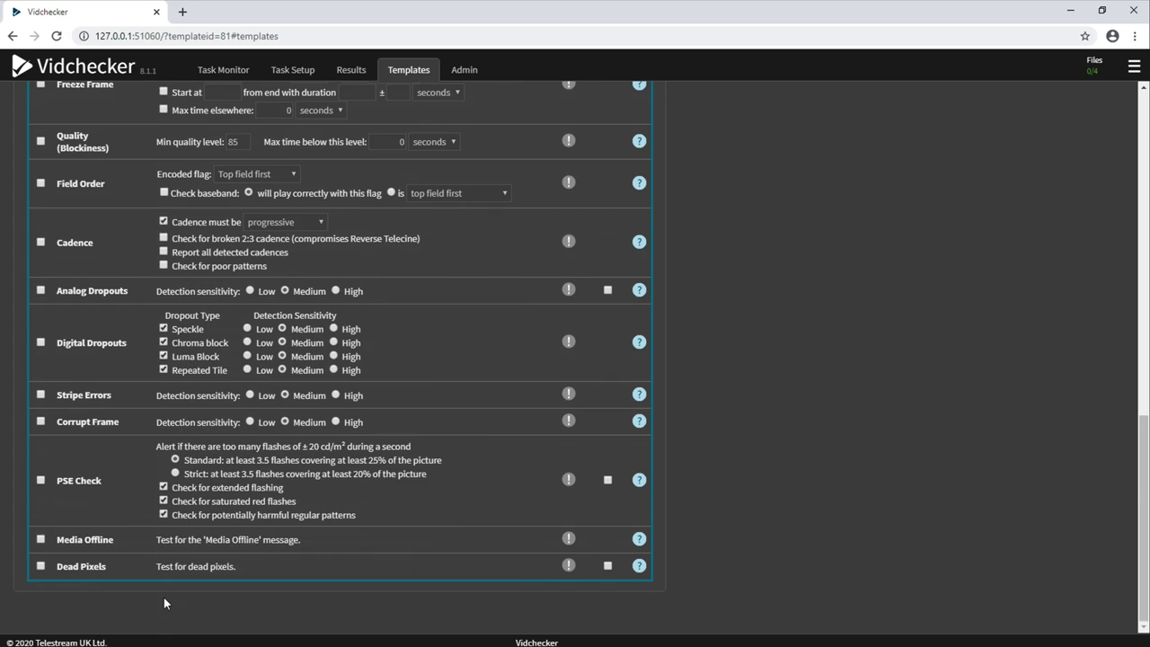
scroll(164, 597, up, 10)
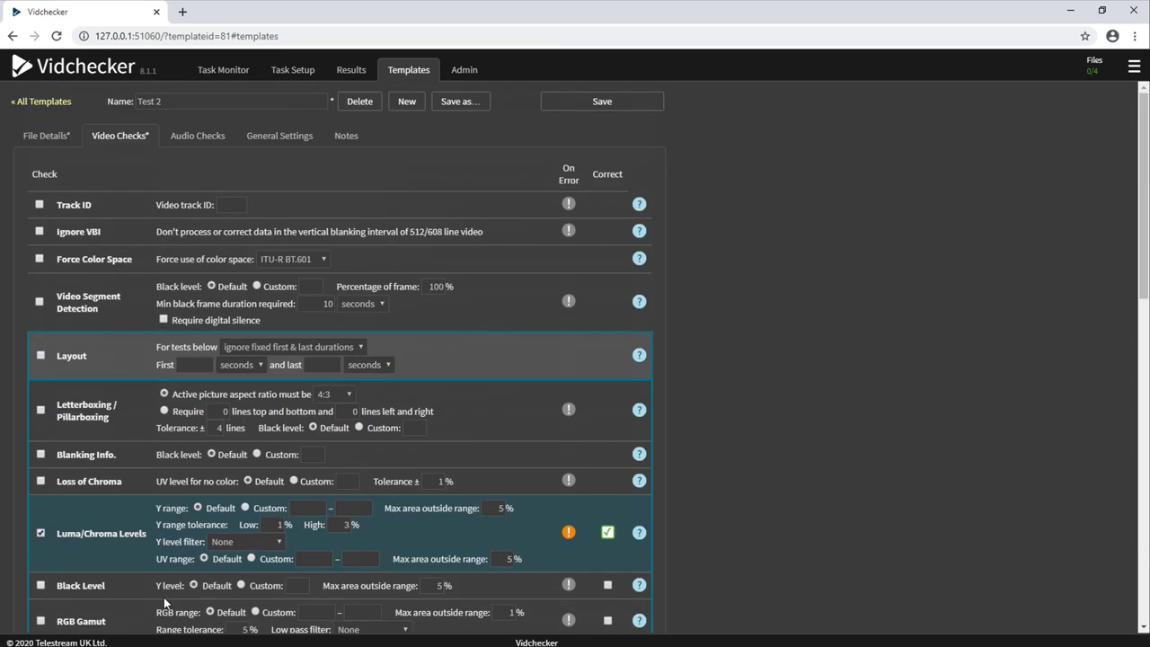
Step: Add an audio check group, keeping MPEG-1 / MPEG-2 as its codec
click(199, 147)
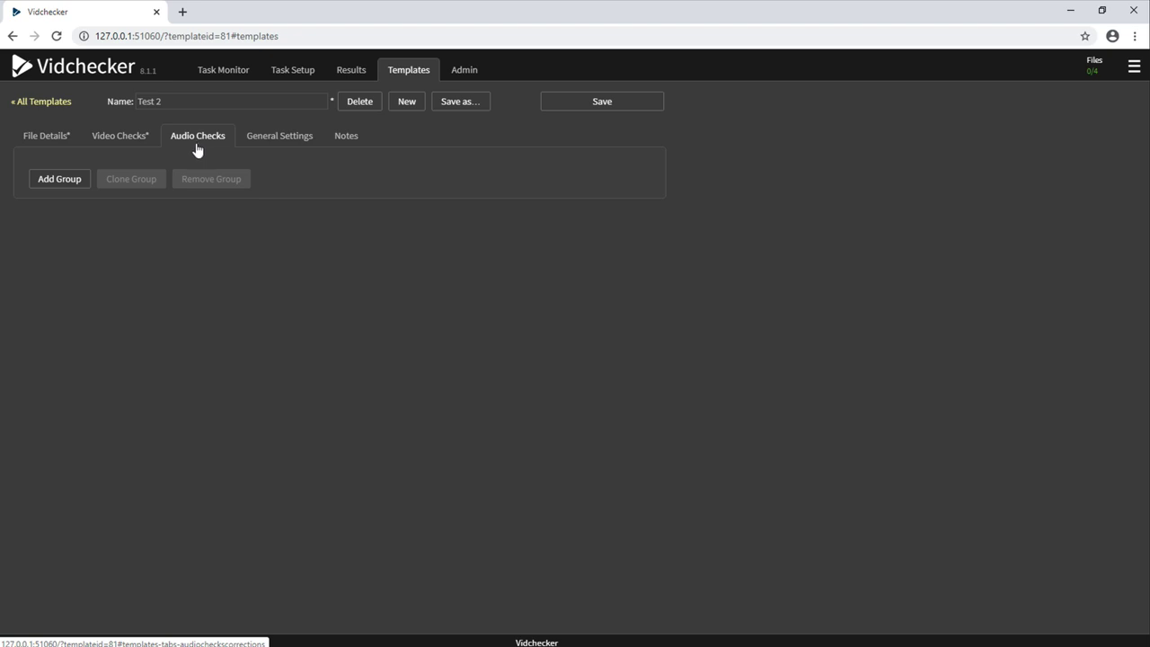
click(65, 179)
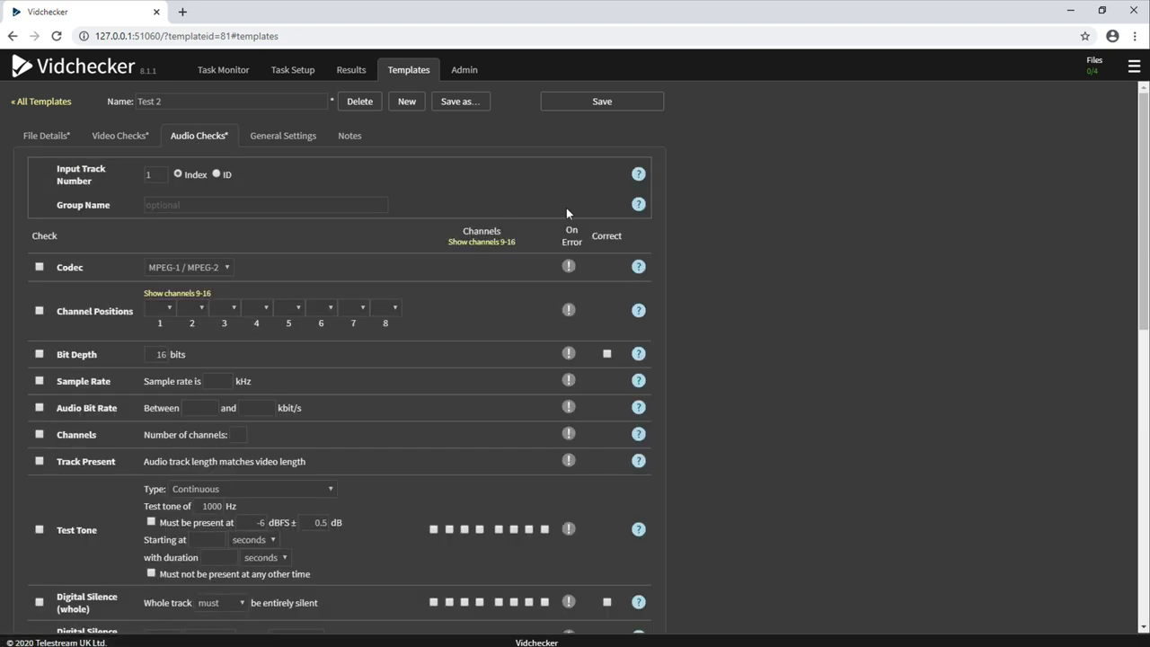
click(206, 266)
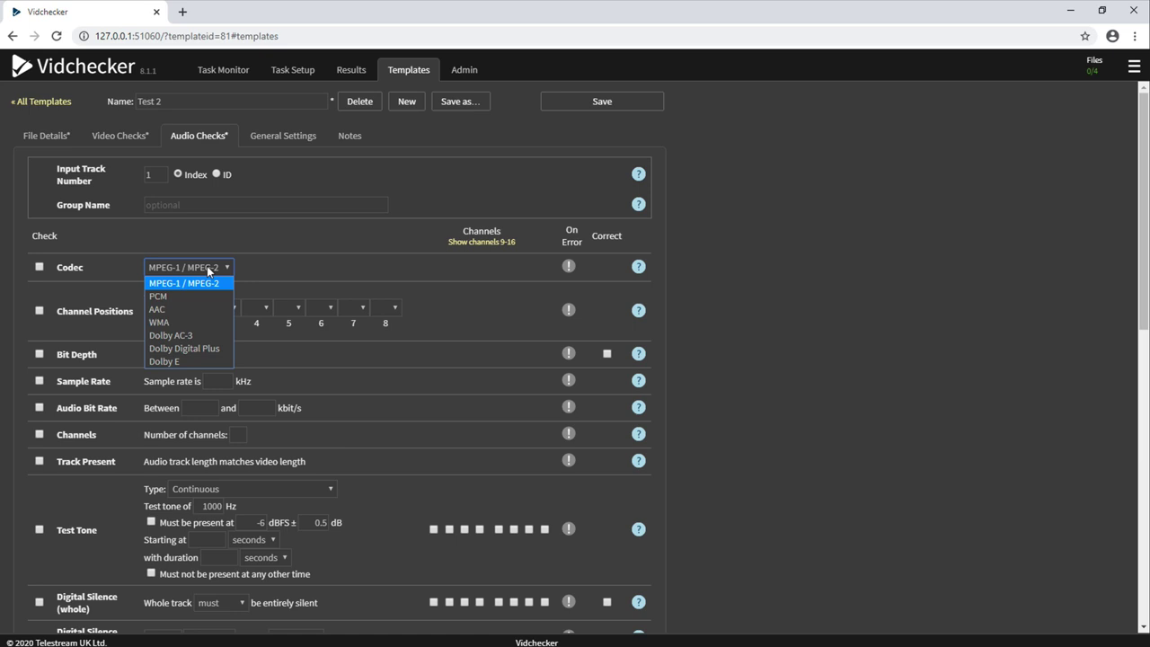
click(207, 266)
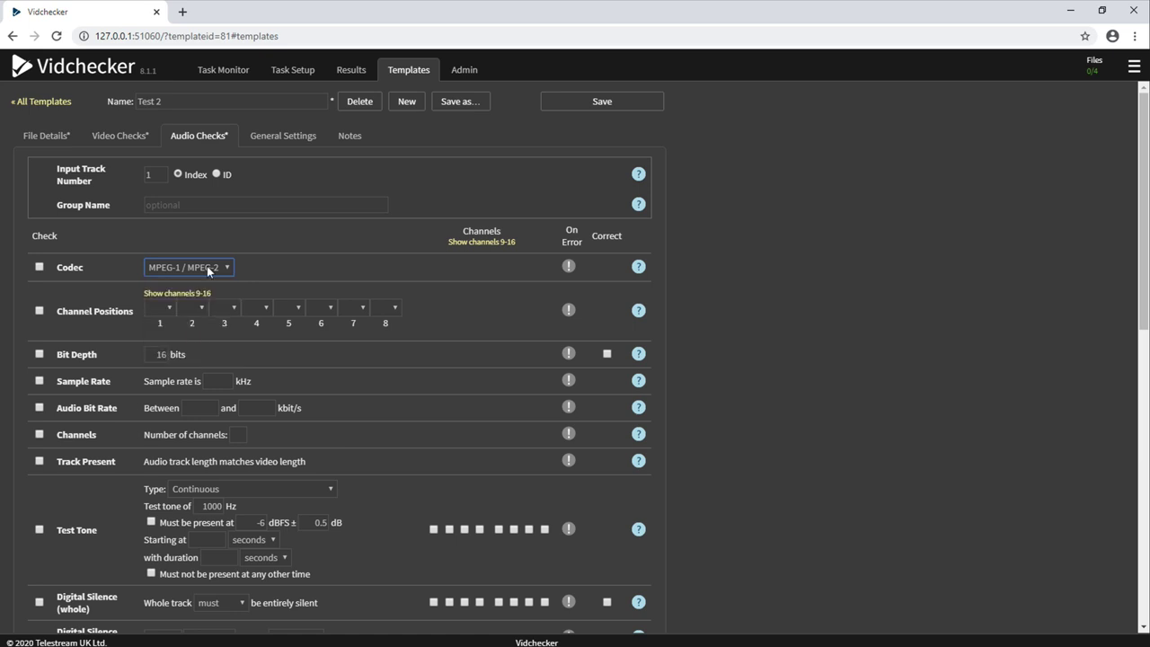
Step: Enable Peak Level and integrated Loudness checks with automatic correction
scroll(207, 266, down, 1)
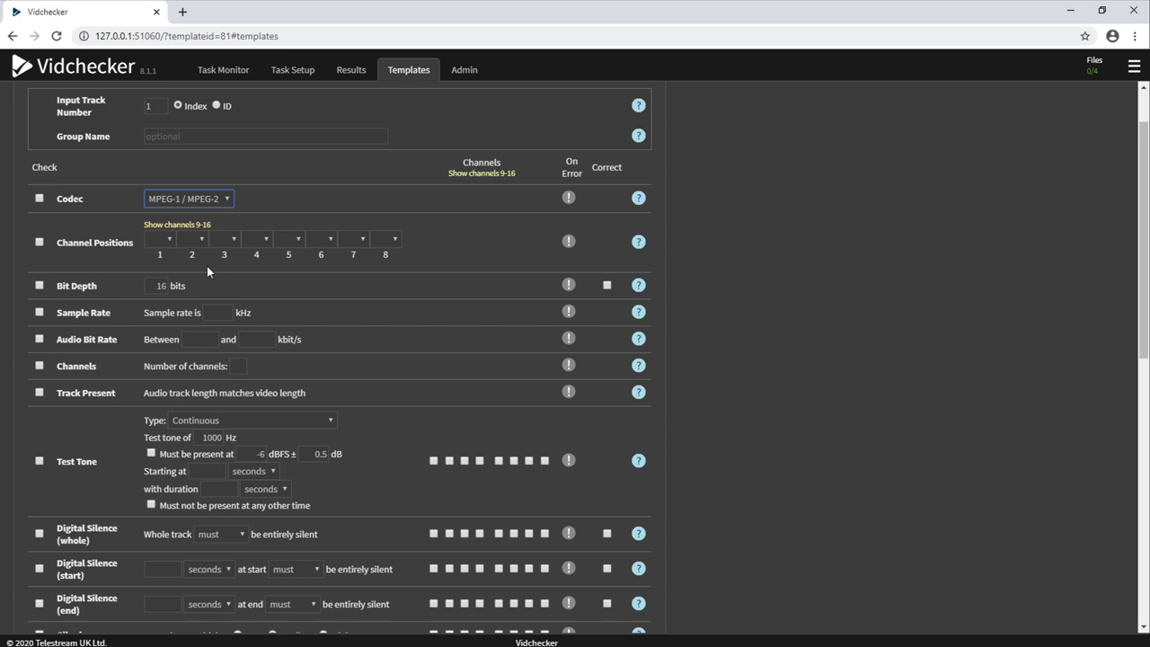
scroll(206, 266, down, 6)
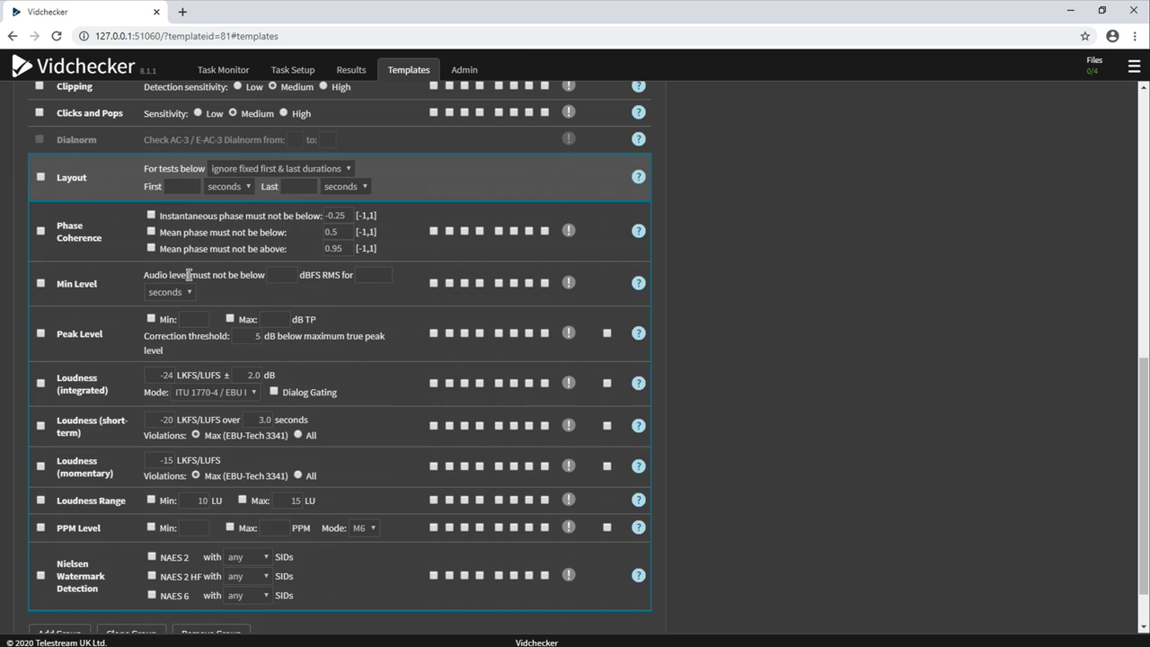
click(607, 333)
click(608, 383)
scroll(608, 386, up, 7)
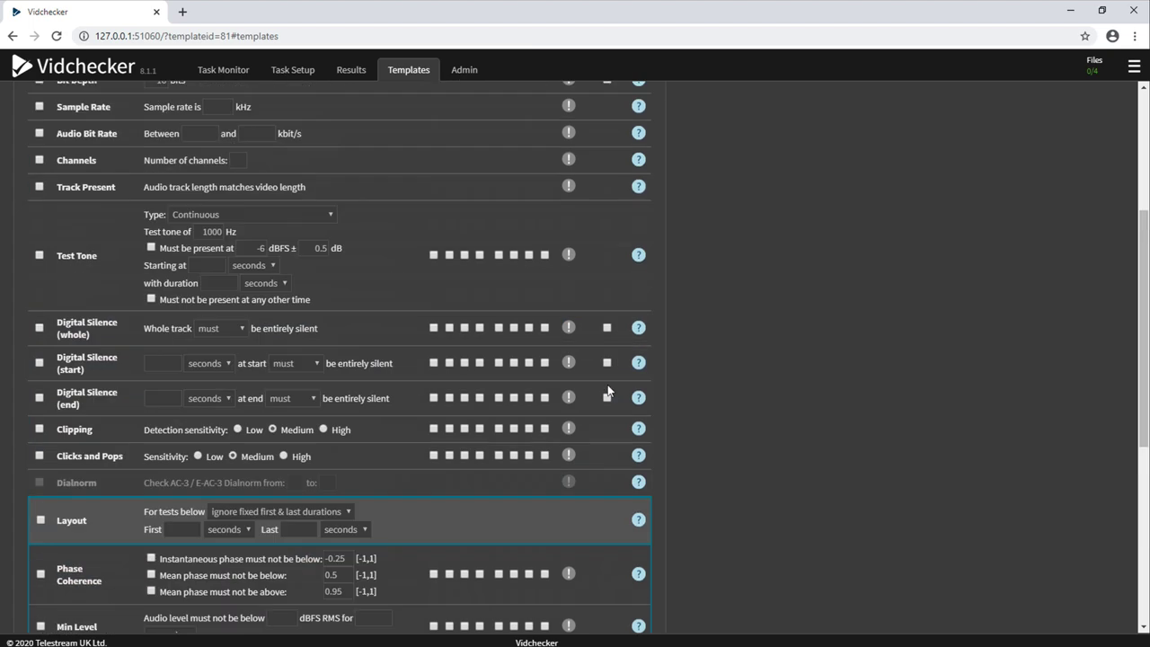
Step: Look through the General Settings for processing, output, folder and report options
click(283, 140)
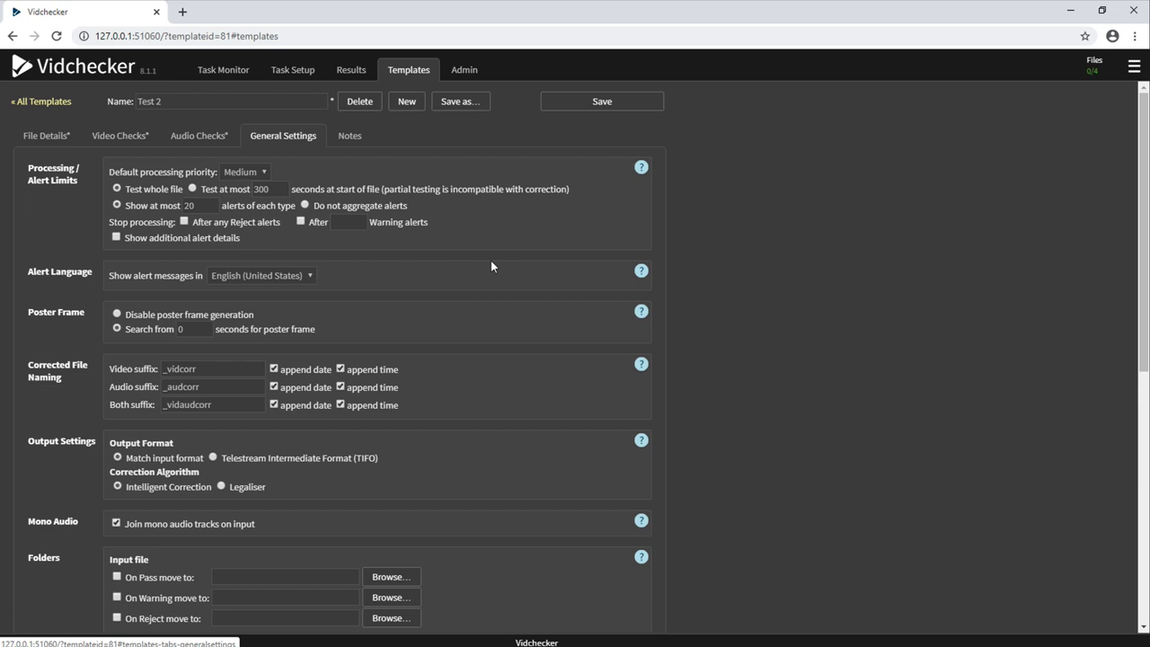
scroll(491, 266, down, 4)
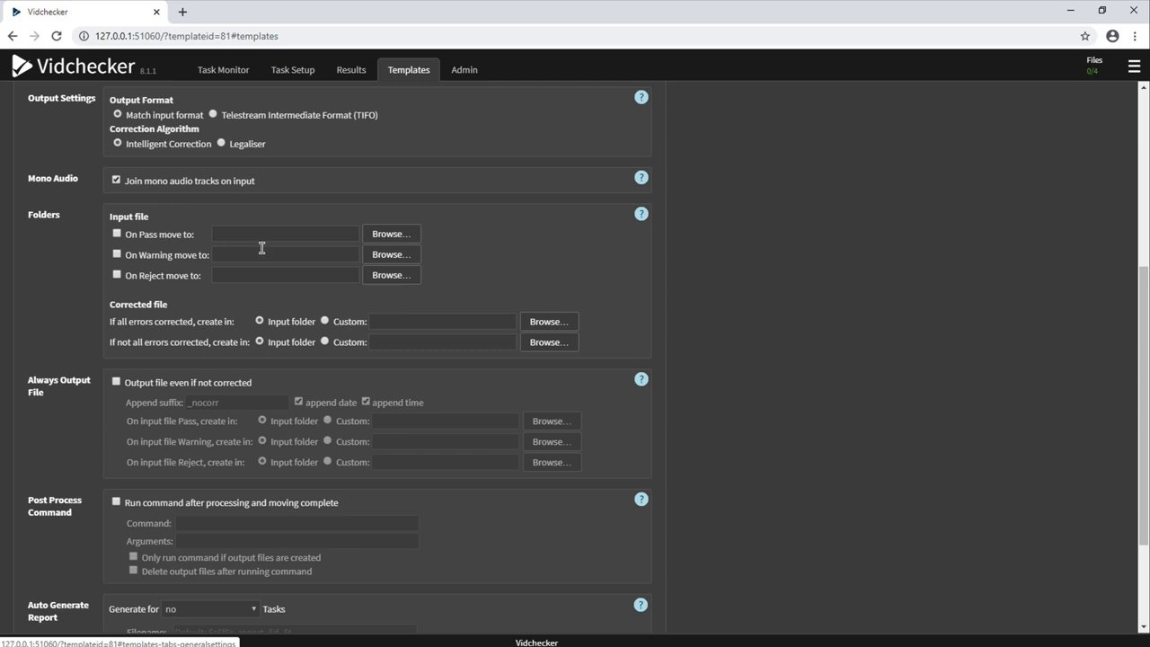
scroll(262, 248, down, 2)
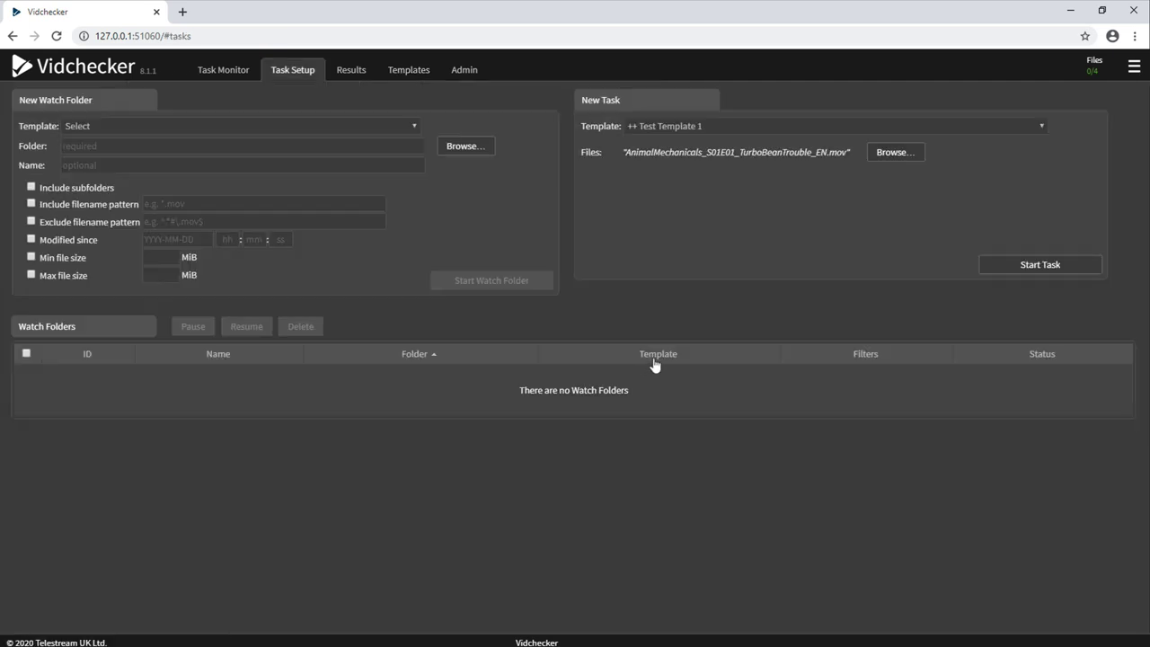
Step: Keep ++ Test Template 1 and the existing source file for the new task; leave watch folder unset
click(663, 128)
click(662, 131)
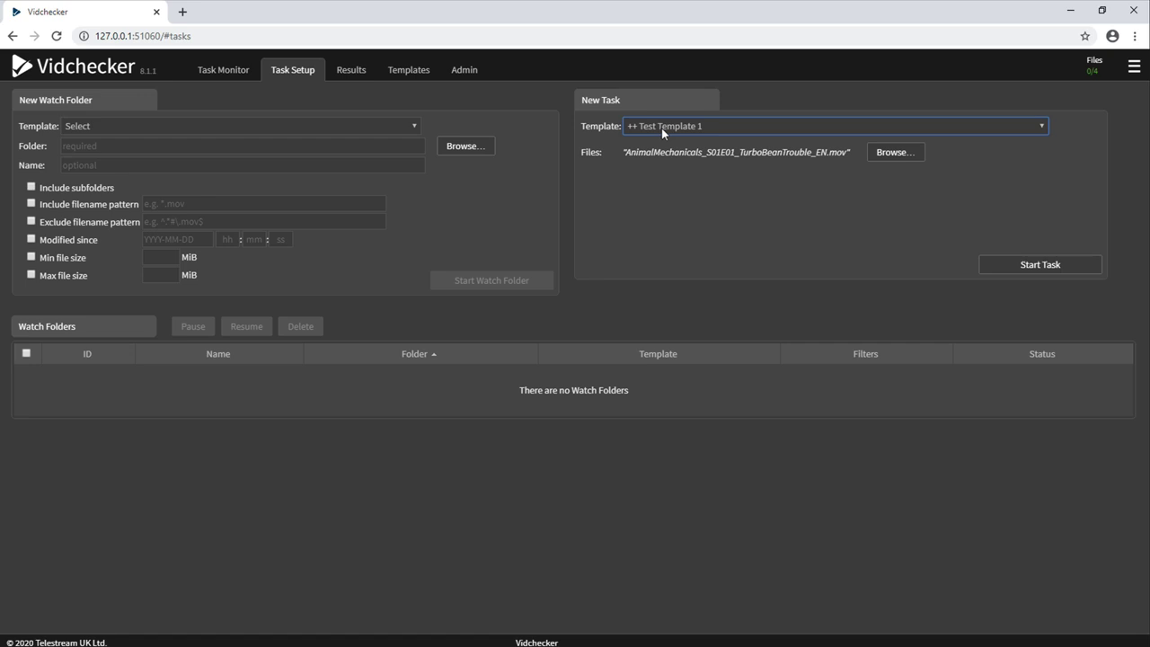
click(875, 152)
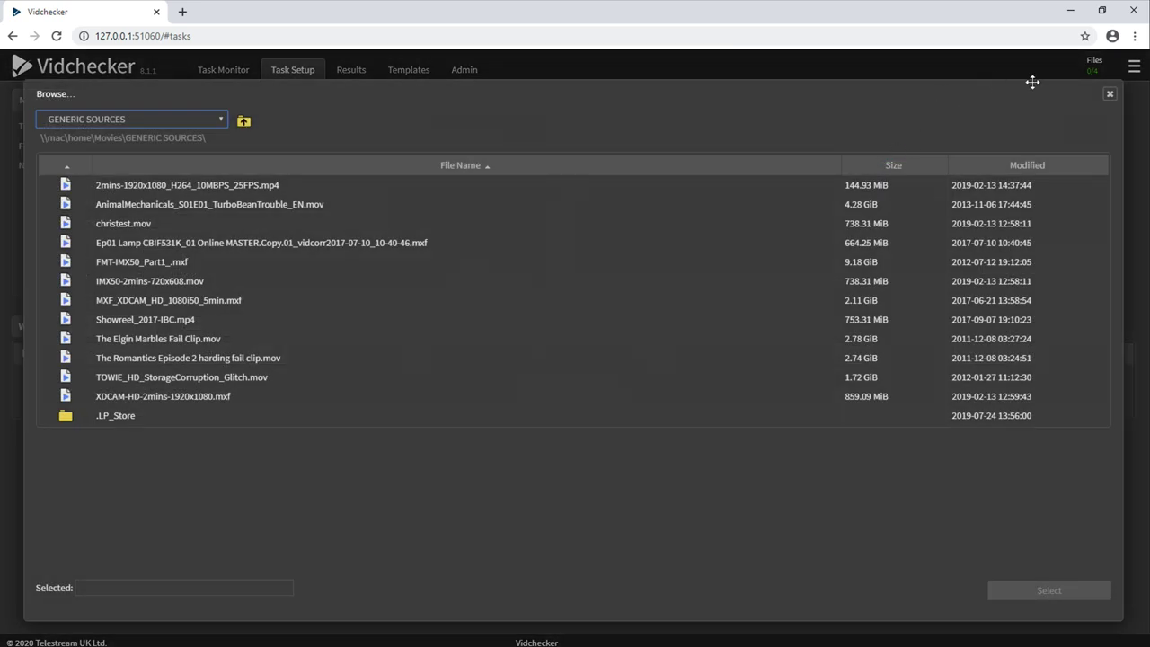
click(1111, 97)
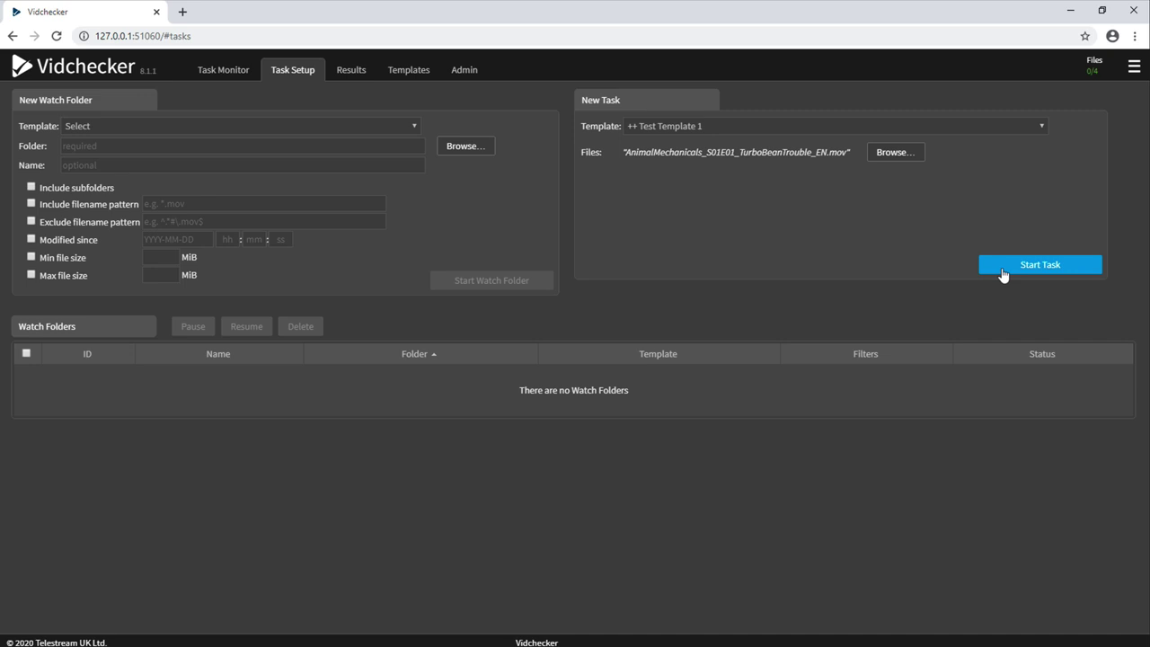
click(138, 123)
click(144, 135)
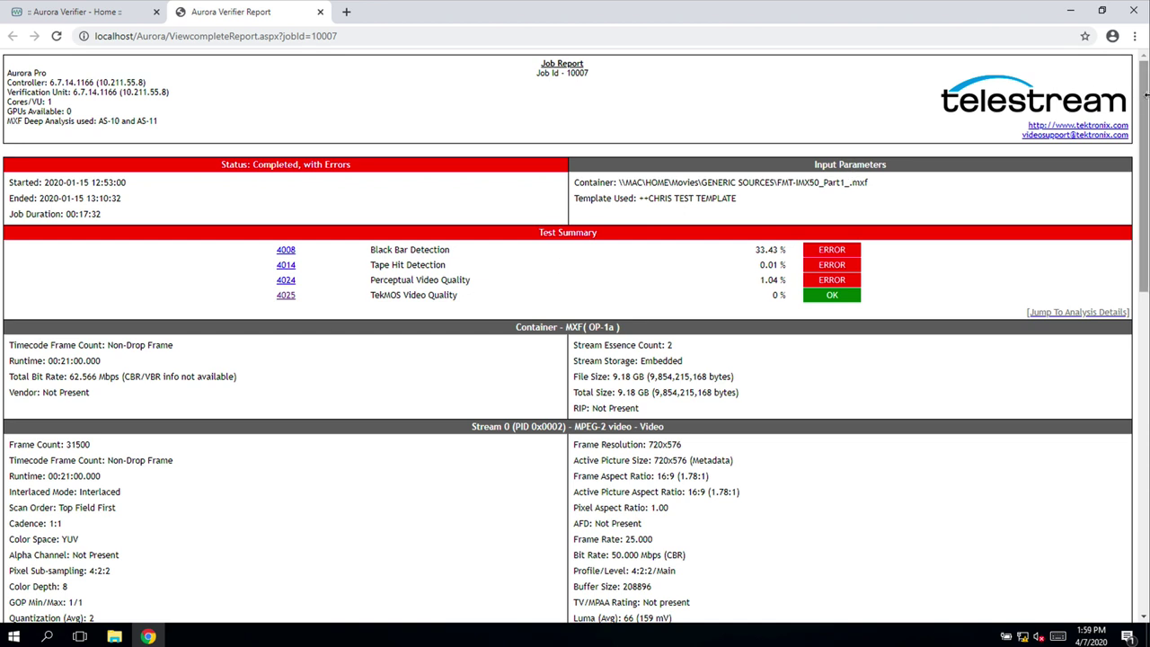
drag(1145, 95, 1144, 409)
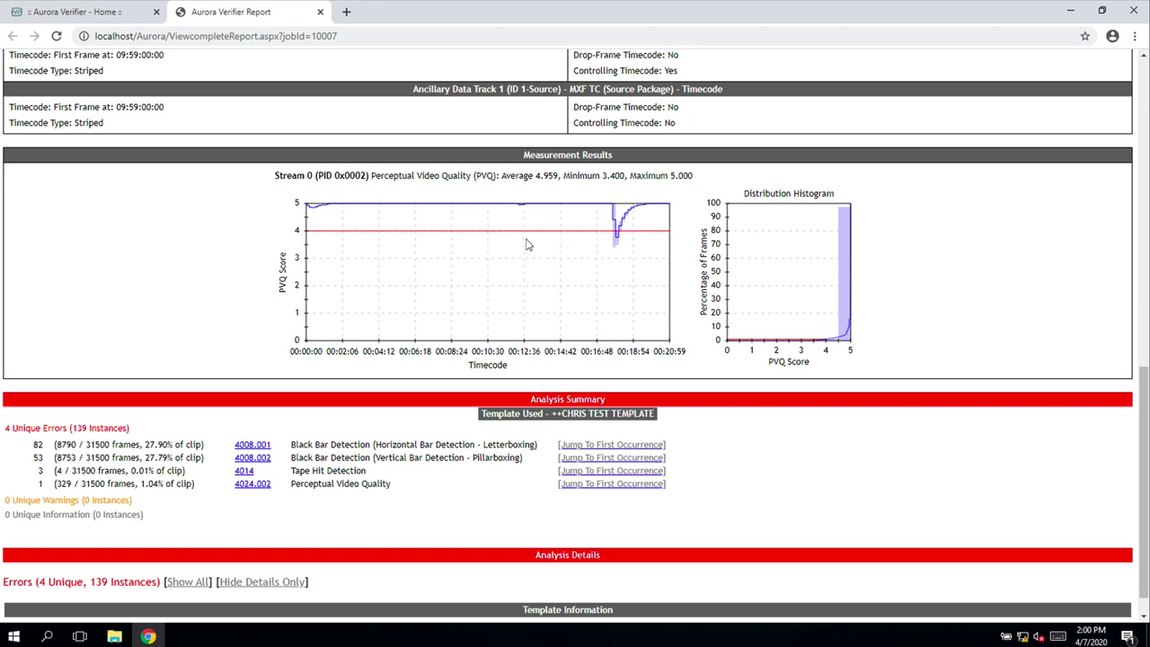
scroll(528, 245, down, 1)
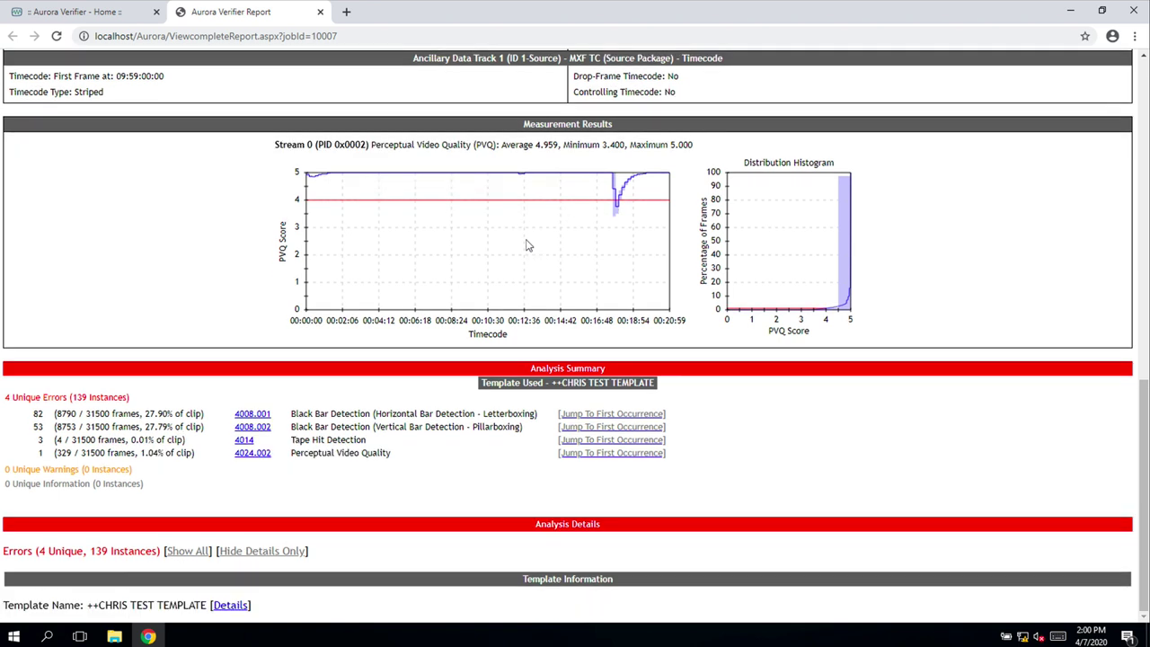
Step: Expand all Analysis Details error entries and scroll through the error rows
click(187, 551)
scroll(457, 381, down, 5)
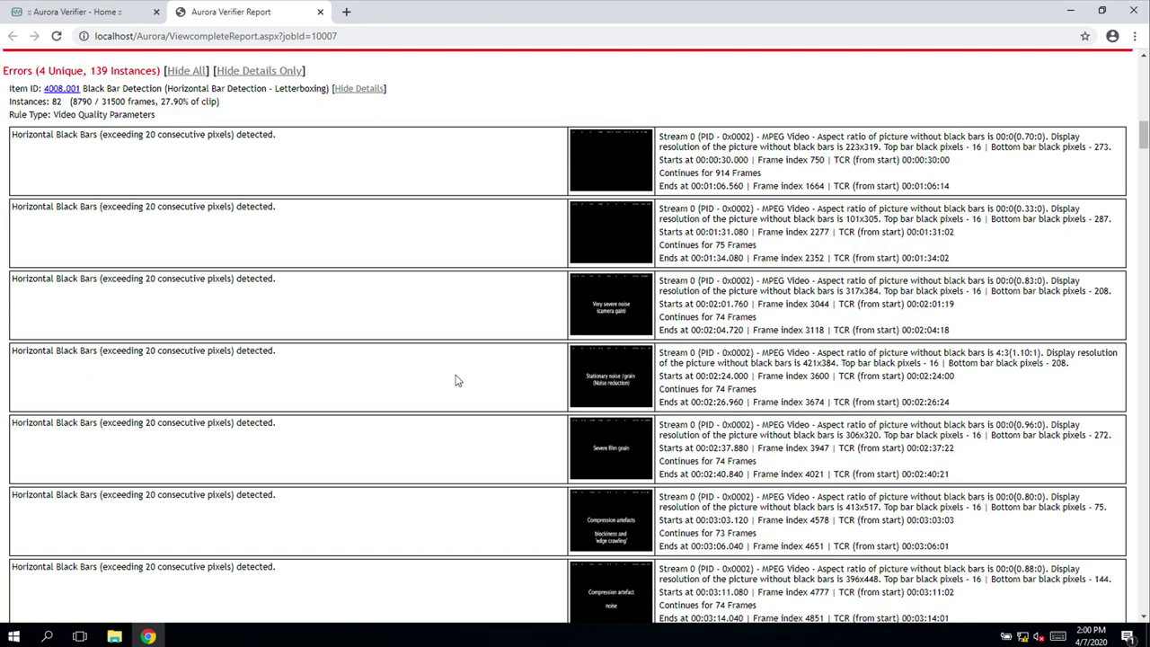
scroll(692, 269, down, 20)
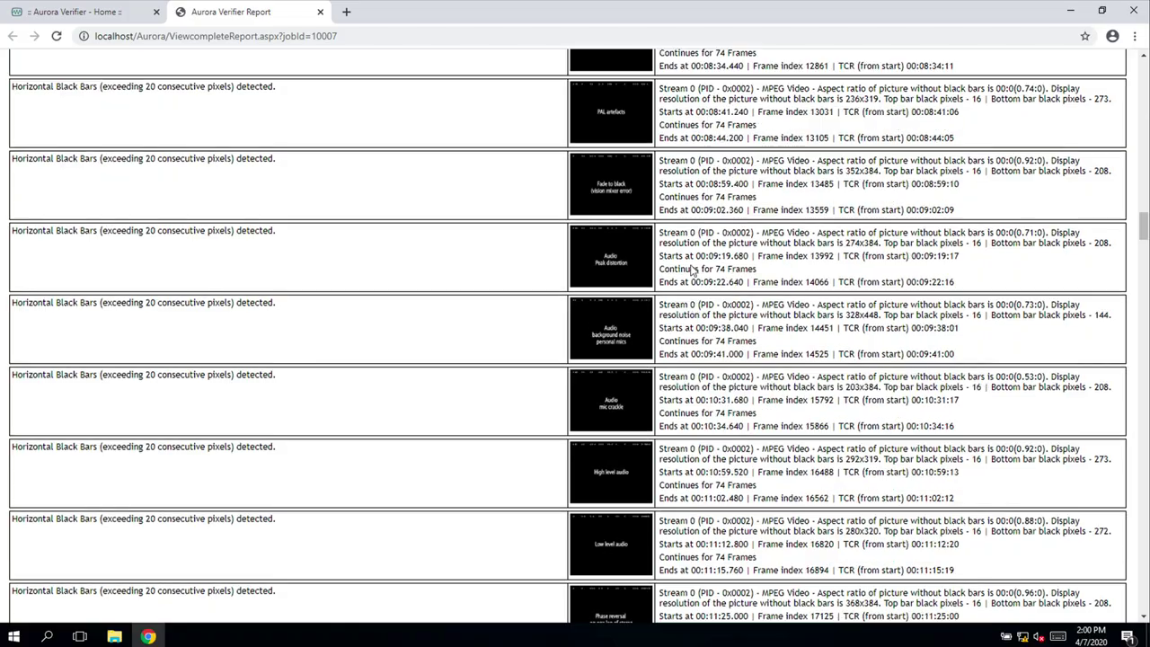
scroll(692, 270, down, 20)
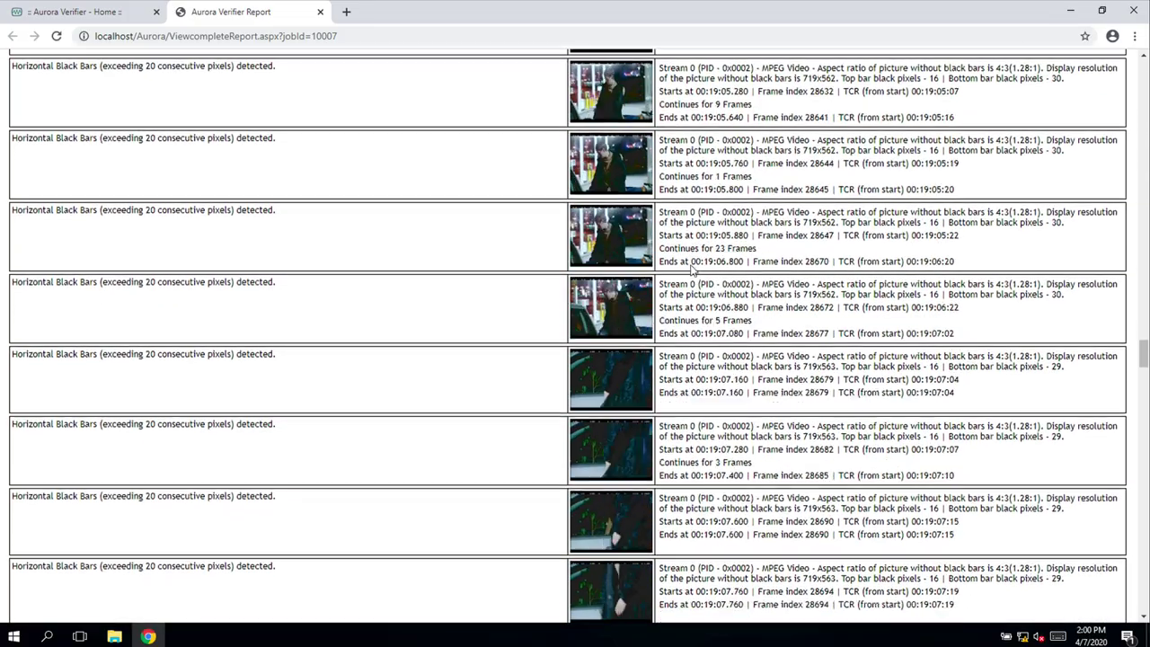
scroll(692, 270, up, 10)
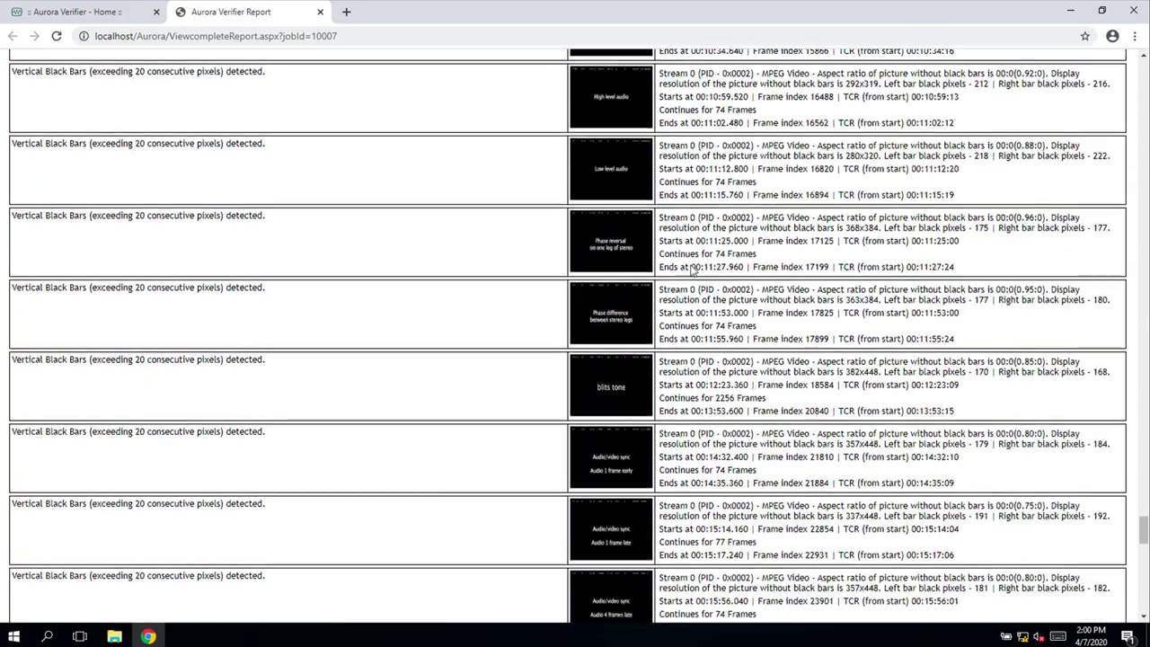
scroll(692, 270, down, 10)
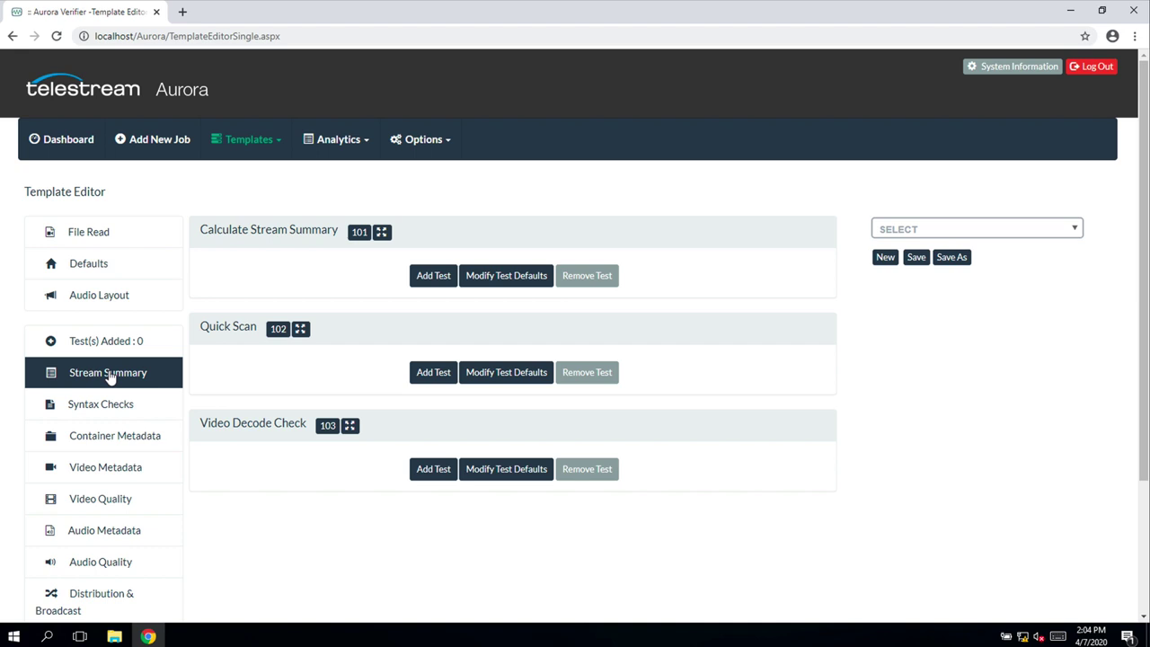
Step: Review Syntax Checks, Container Metadata and Video Metadata tests, ending on Video Quality's Macroblocking checks
click(108, 412)
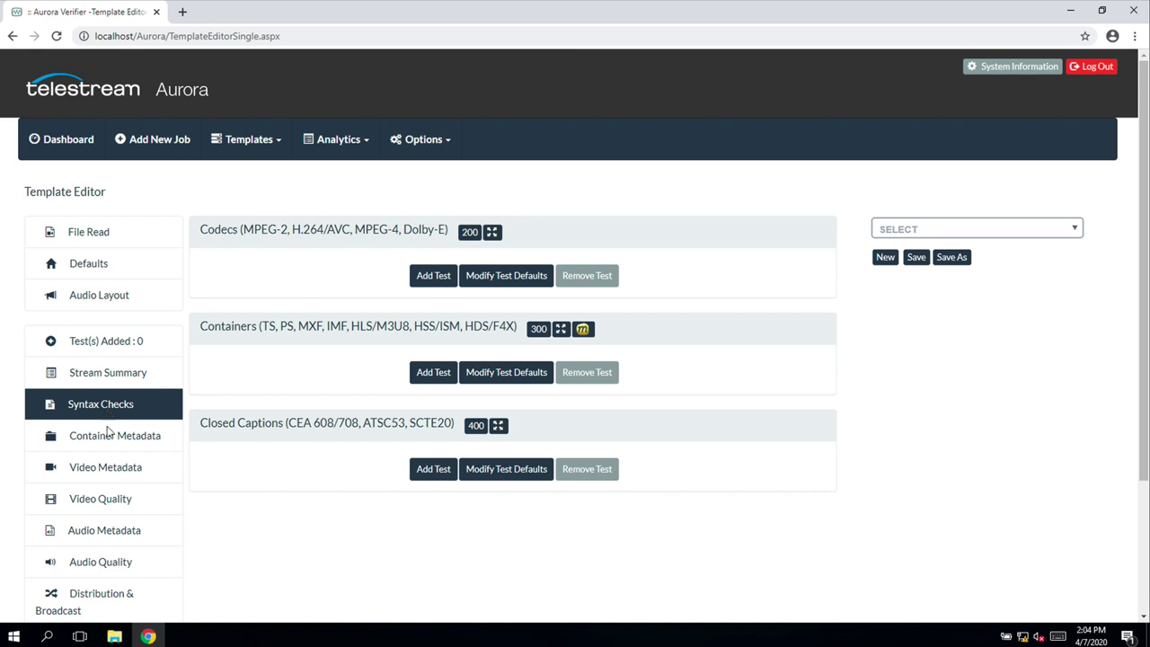
click(108, 437)
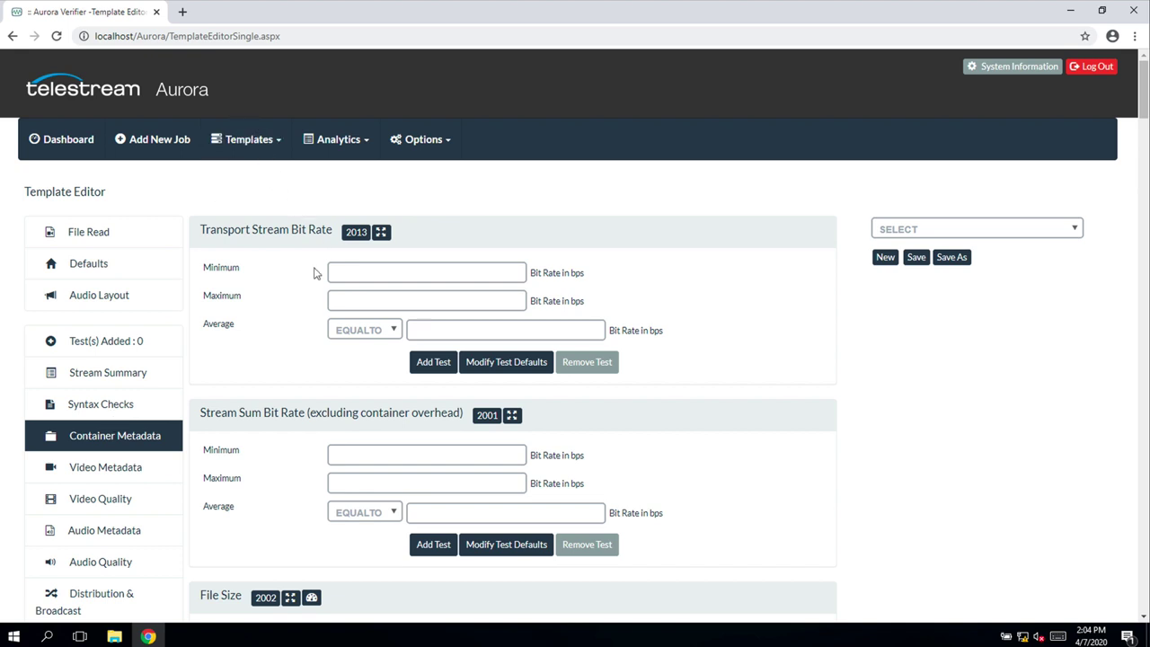
scroll(315, 273, down, 2)
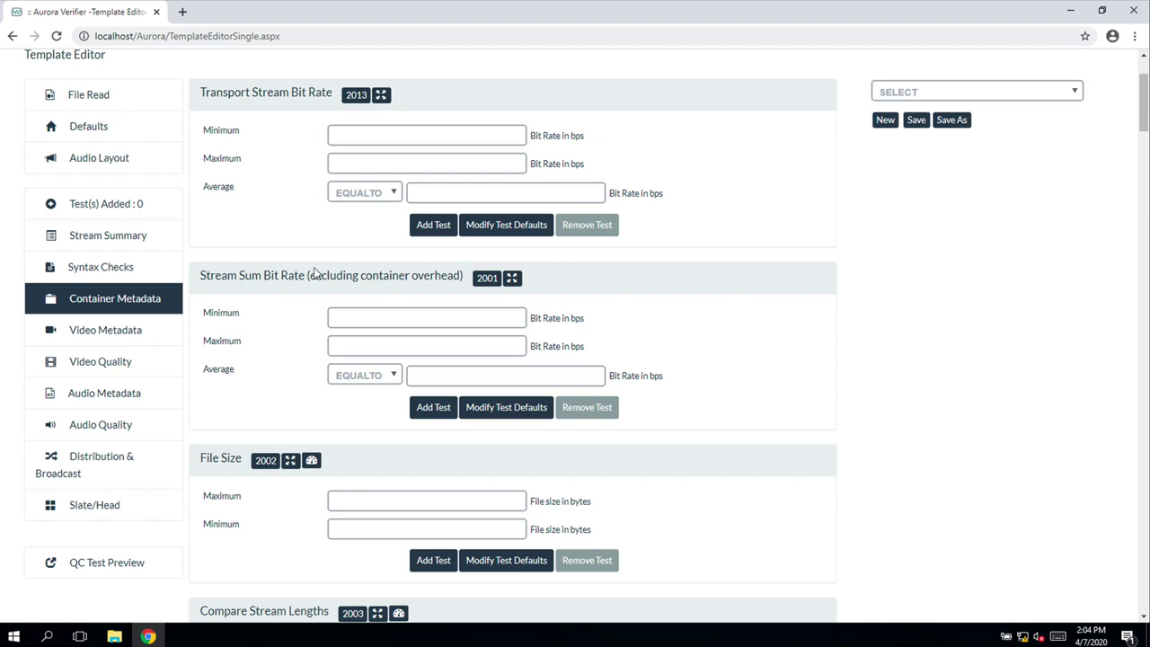
click(136, 340)
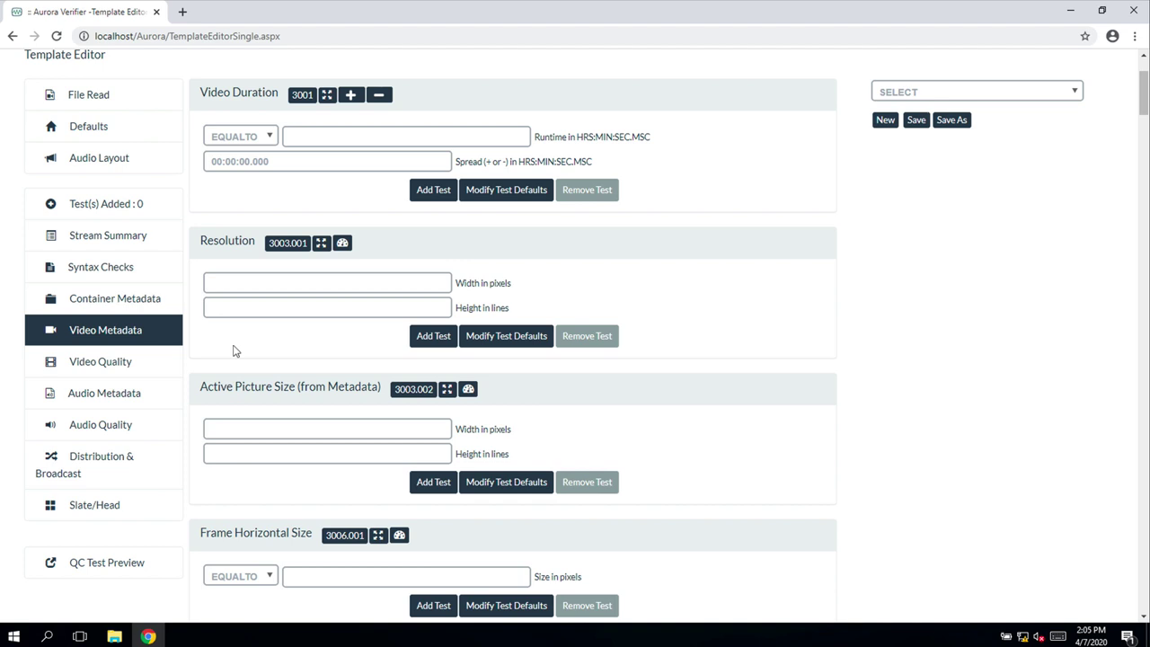
click(113, 363)
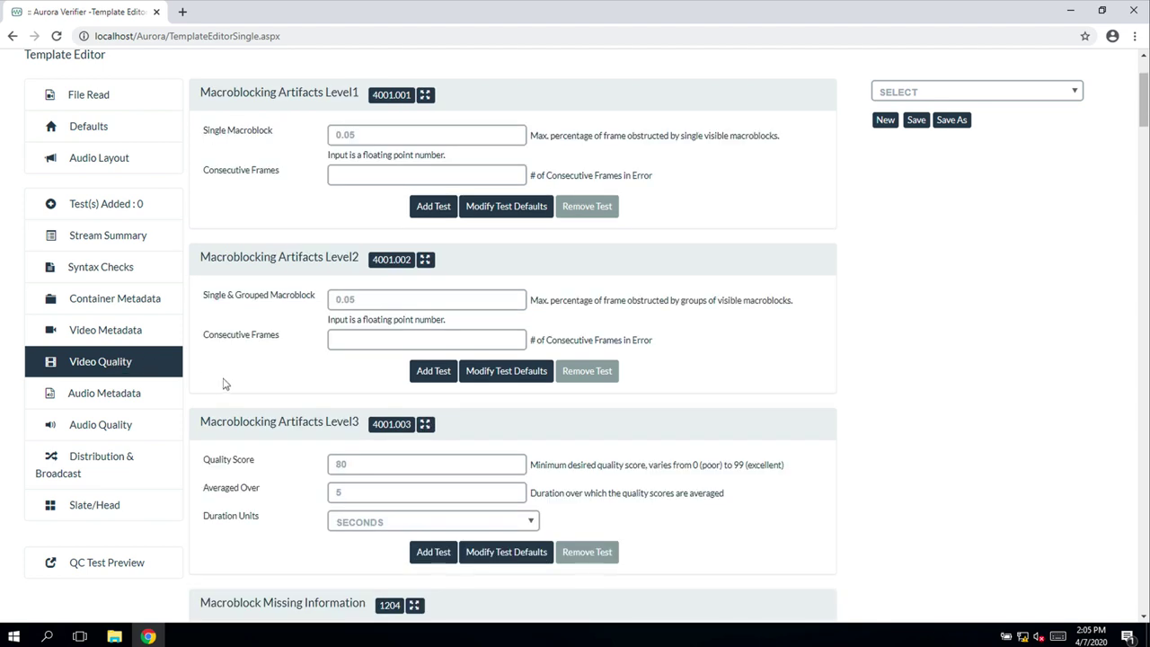
Step: Browse the full Video Quality test list, then show the Audio Metadata tests such as Audio Duration and Audio # of Channels
scroll(315, 326, down, 7)
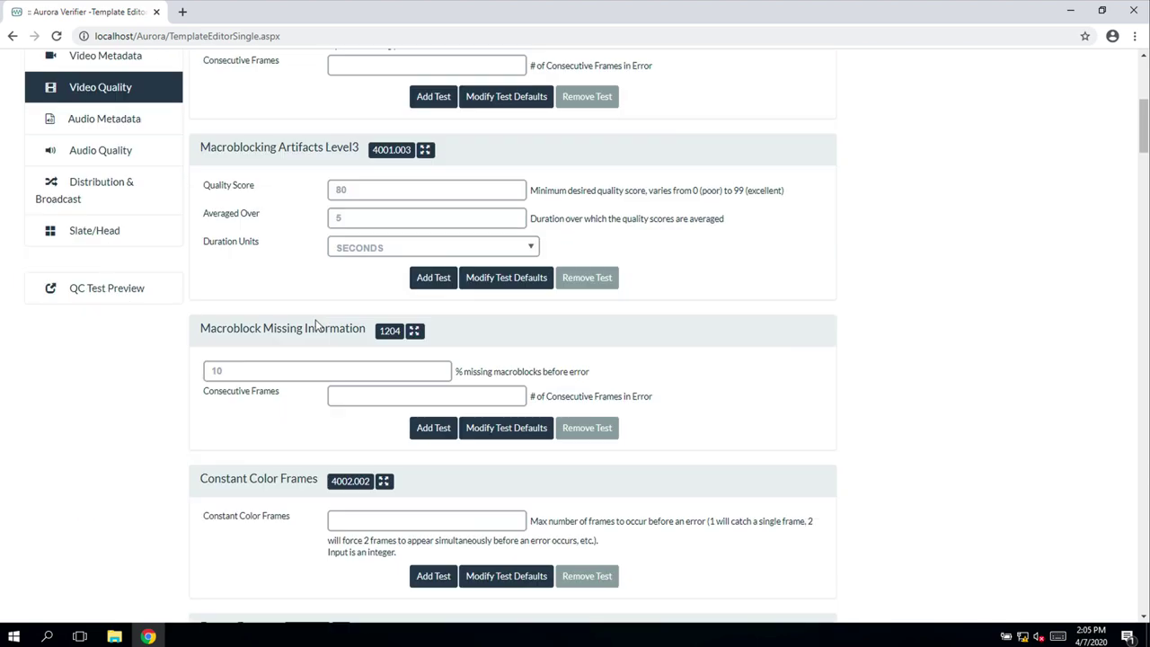
scroll(315, 326, down, 11)
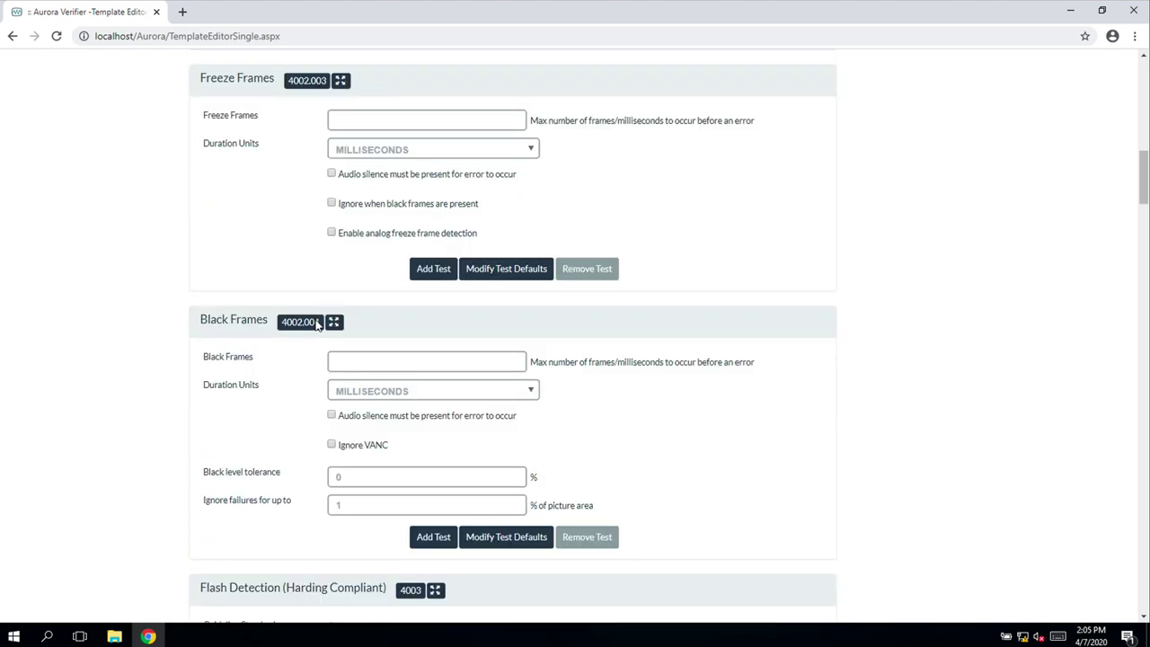
scroll(315, 327, down, 2)
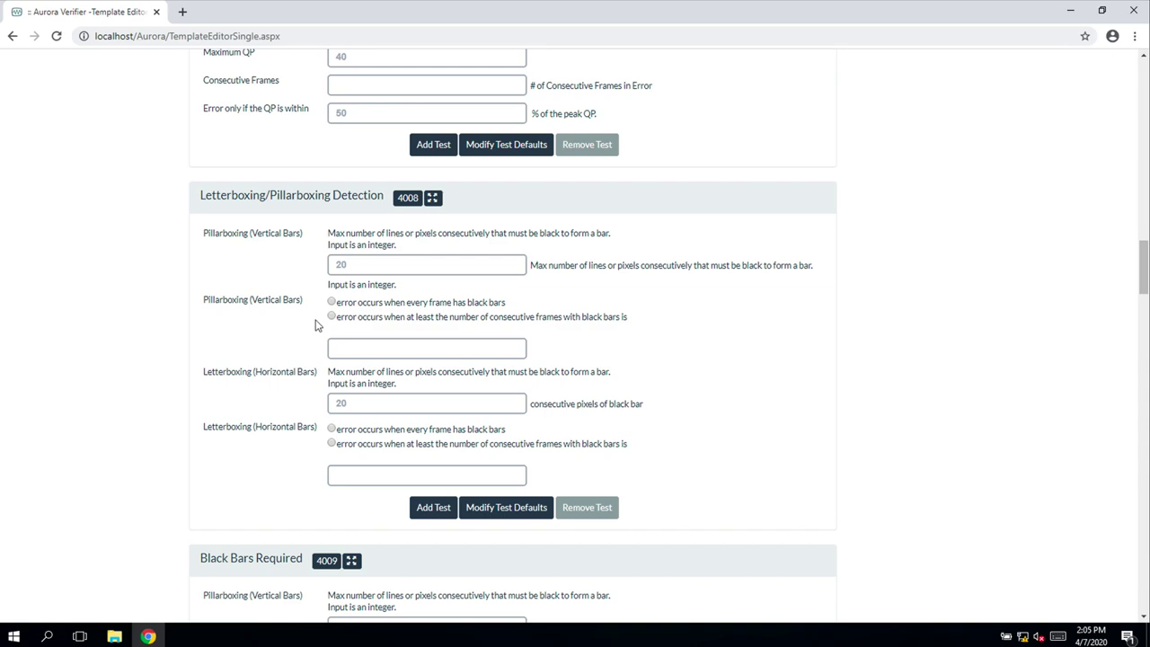
scroll(315, 326, down, 11)
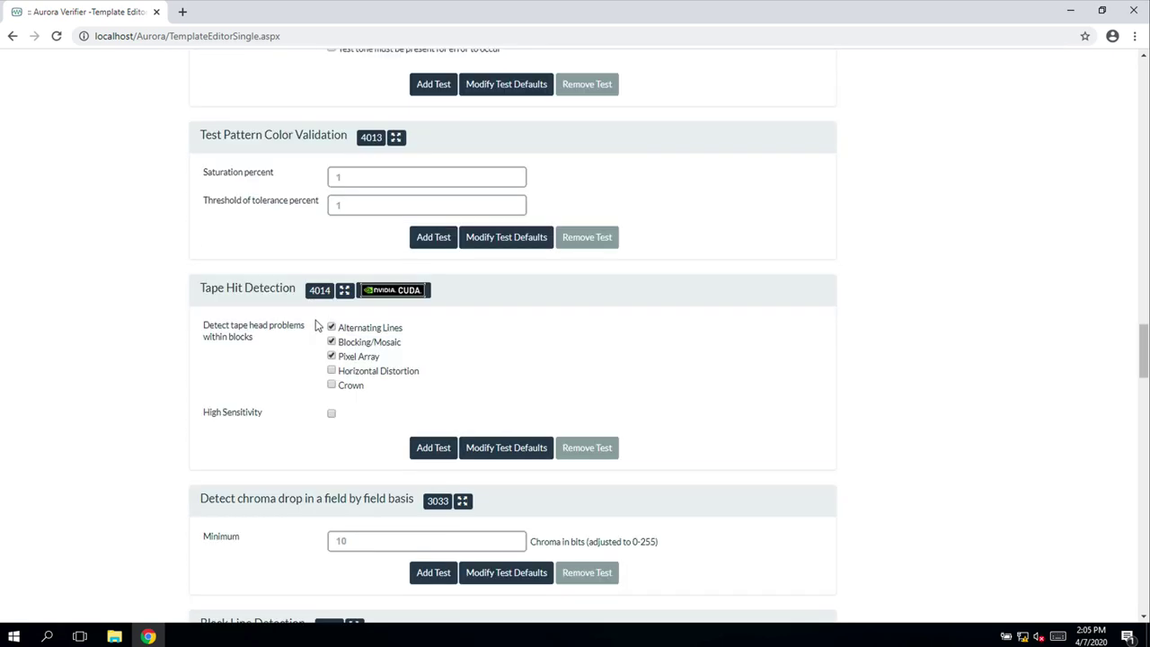
scroll(316, 326, down, 6)
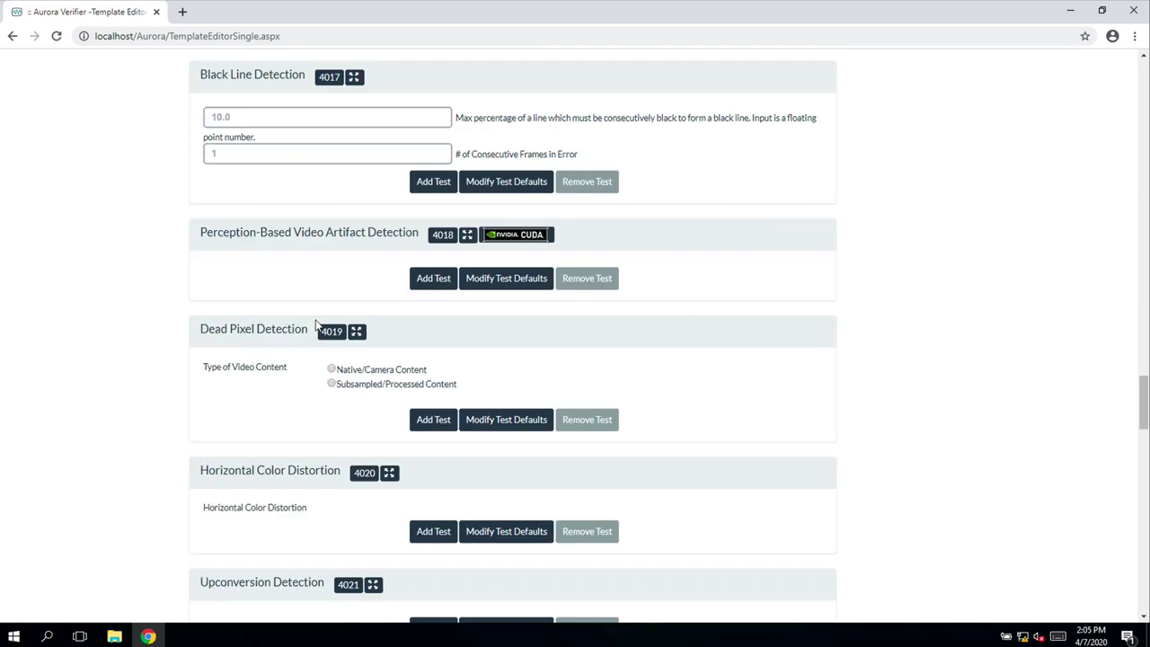
scroll(315, 327, down, 1)
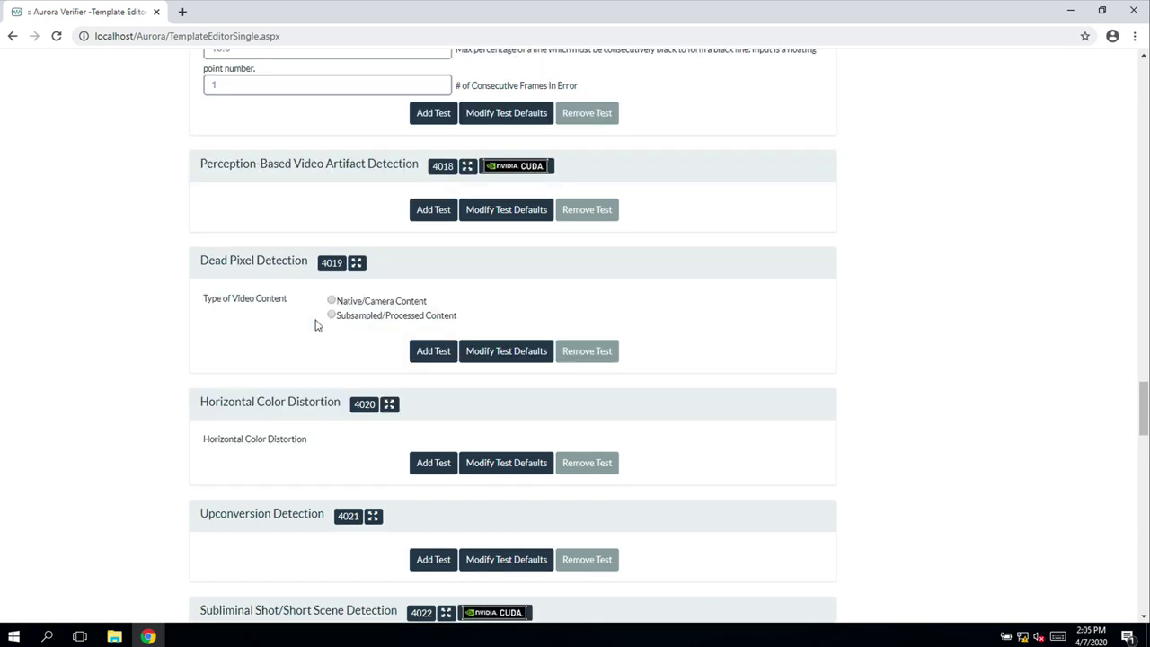
scroll(315, 327, down, 13)
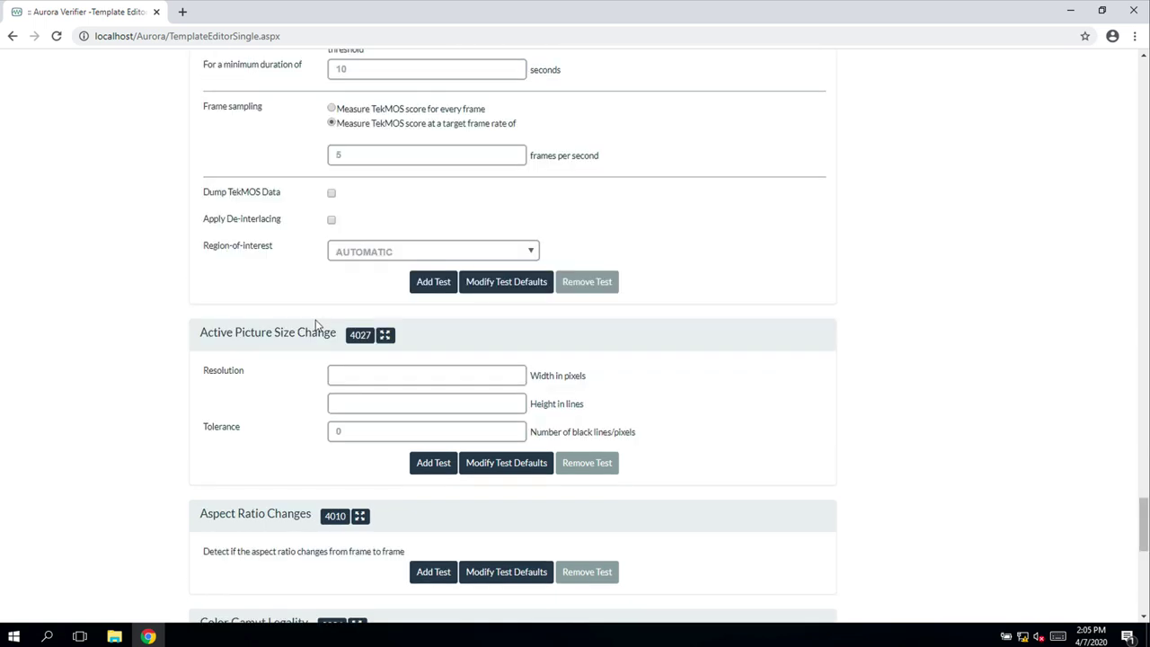
scroll(316, 326, up, 6)
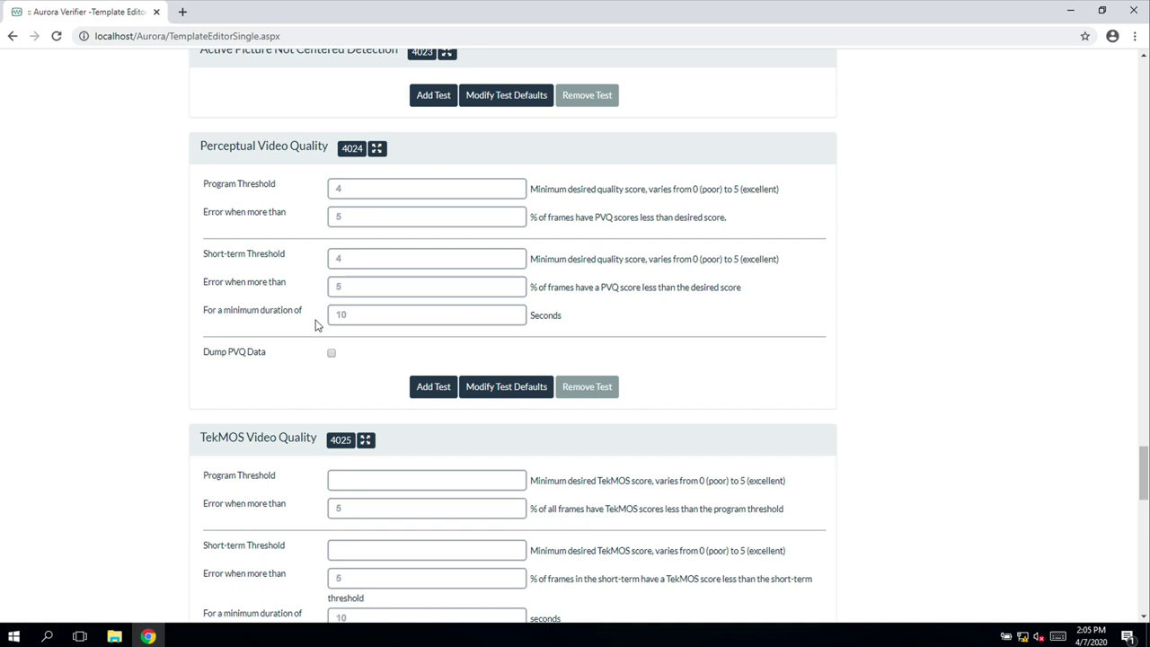
scroll(316, 327, down, 1)
click(151, 534)
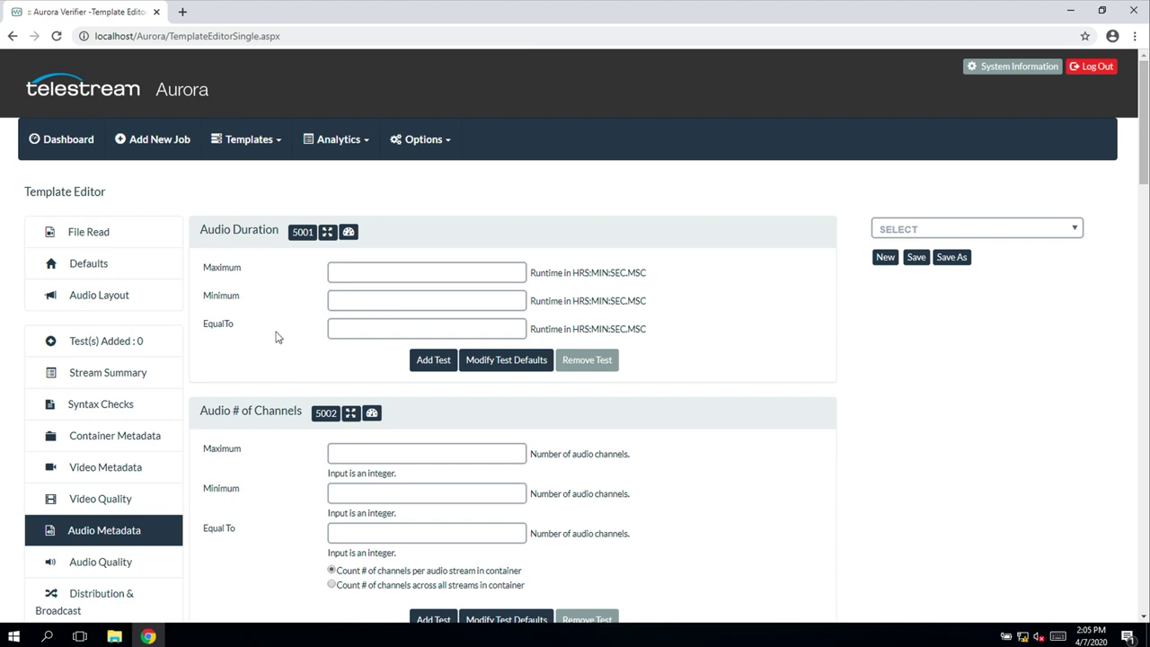
Step: Show the Audio Quality tests and select the Audio Silence channel numbers field
scroll(277, 337, down, 2)
click(78, 362)
scroll(368, 362, up, 2)
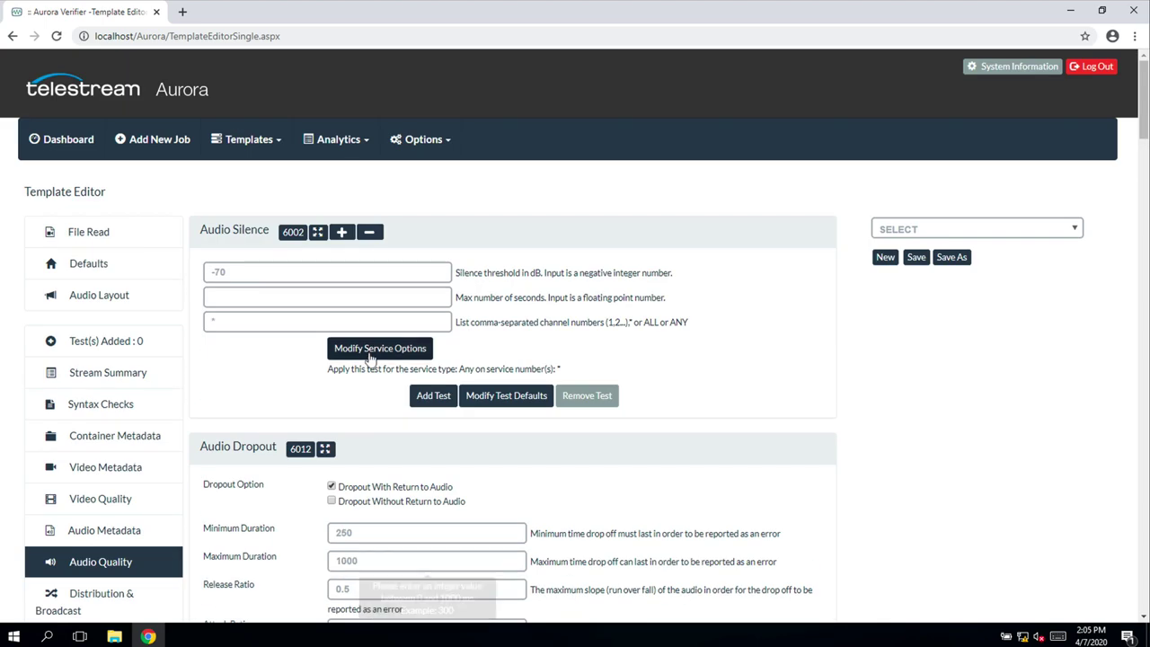
click(450, 322)
Step: Scroll on to the Distribution & Broadcast tests, starting with CableLabs TV constraints and CableLabs ABR
scroll(450, 322, down, 10)
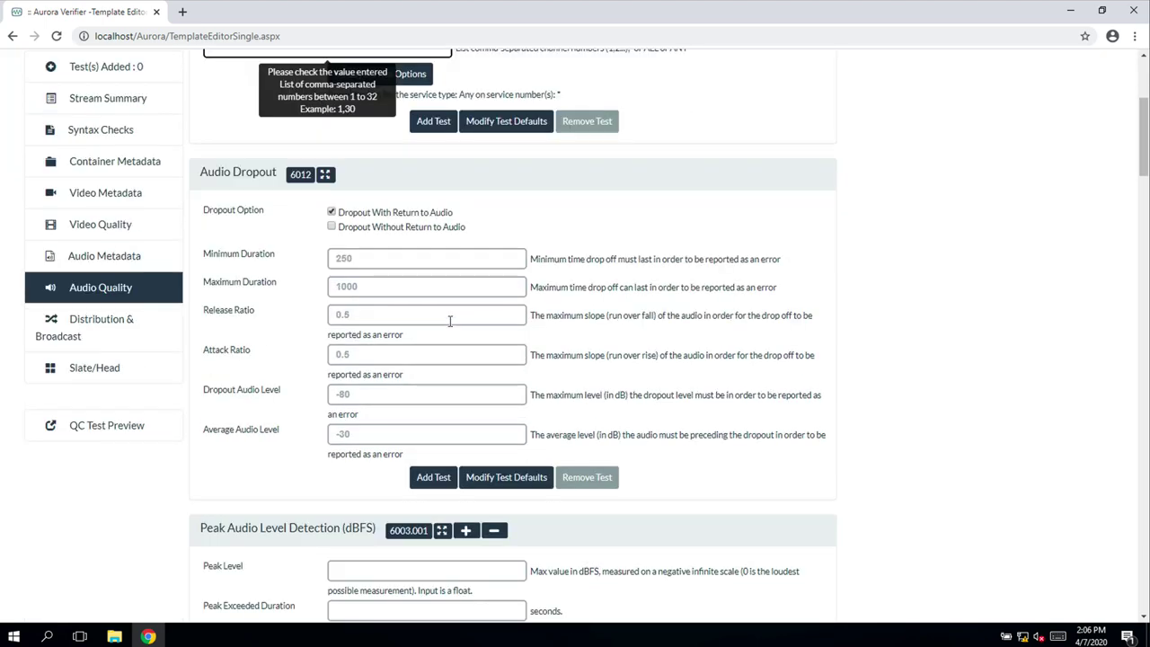
scroll(450, 321, down, 9)
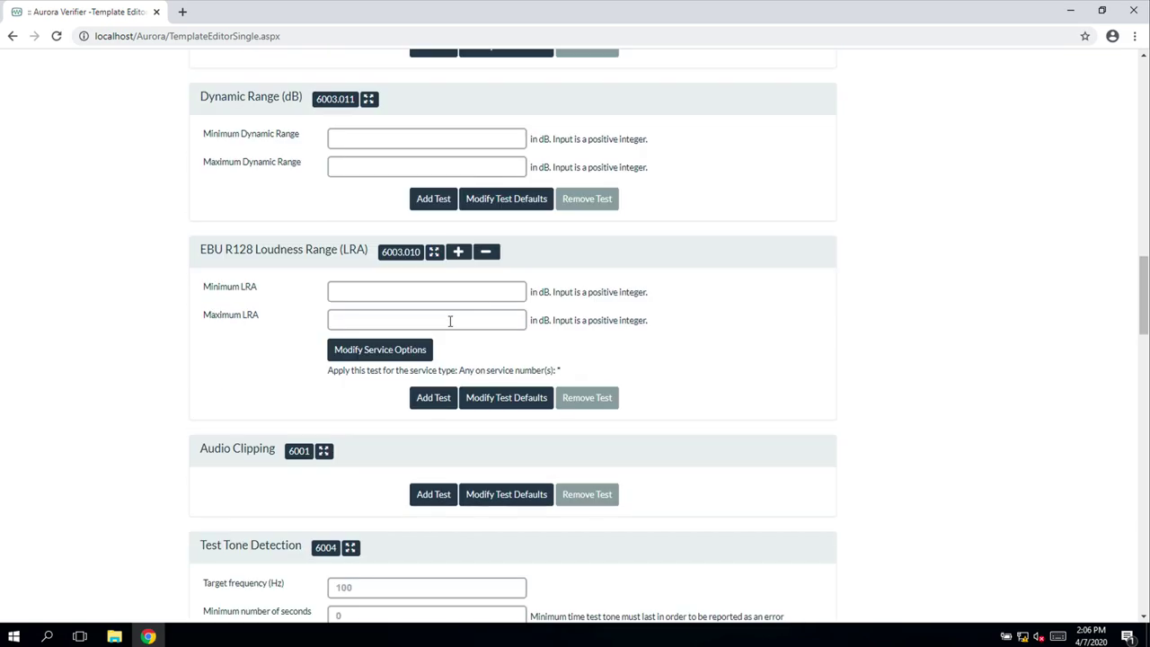
scroll(450, 328, down, 9)
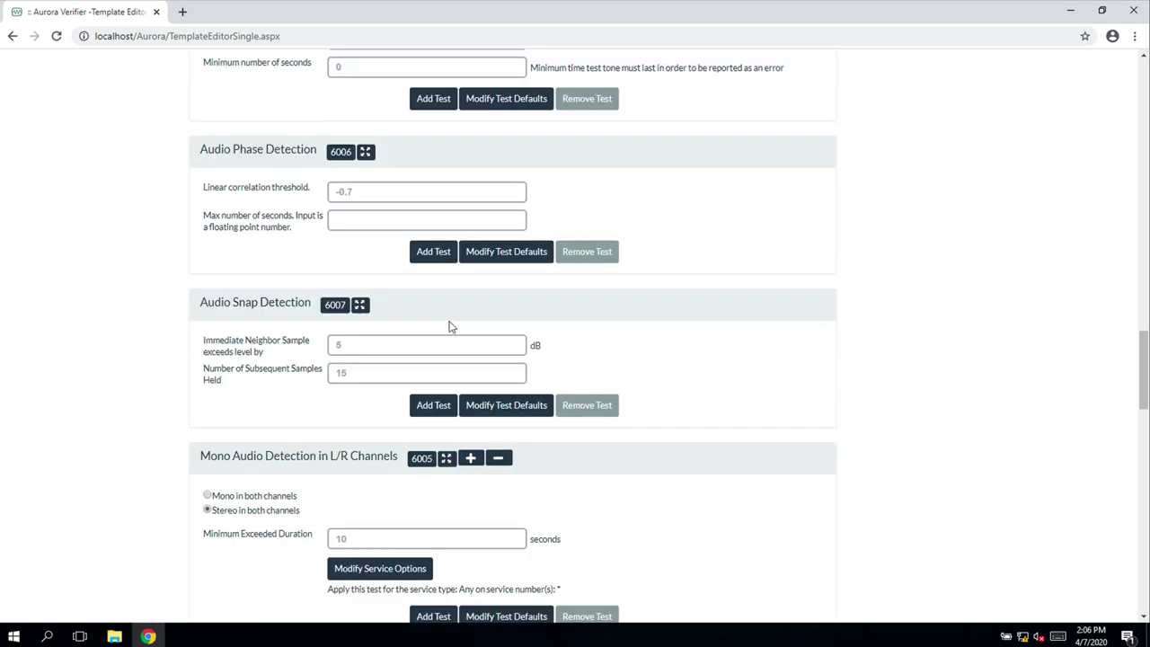
scroll(450, 326, down, 10)
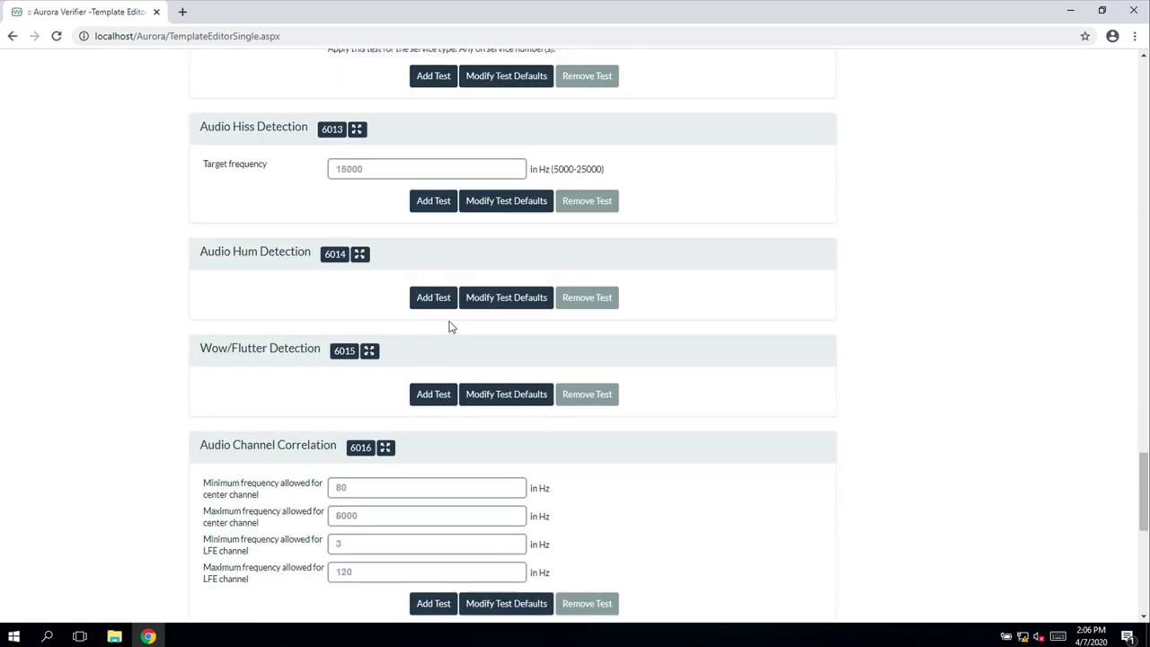
scroll(421, 398, up, 3)
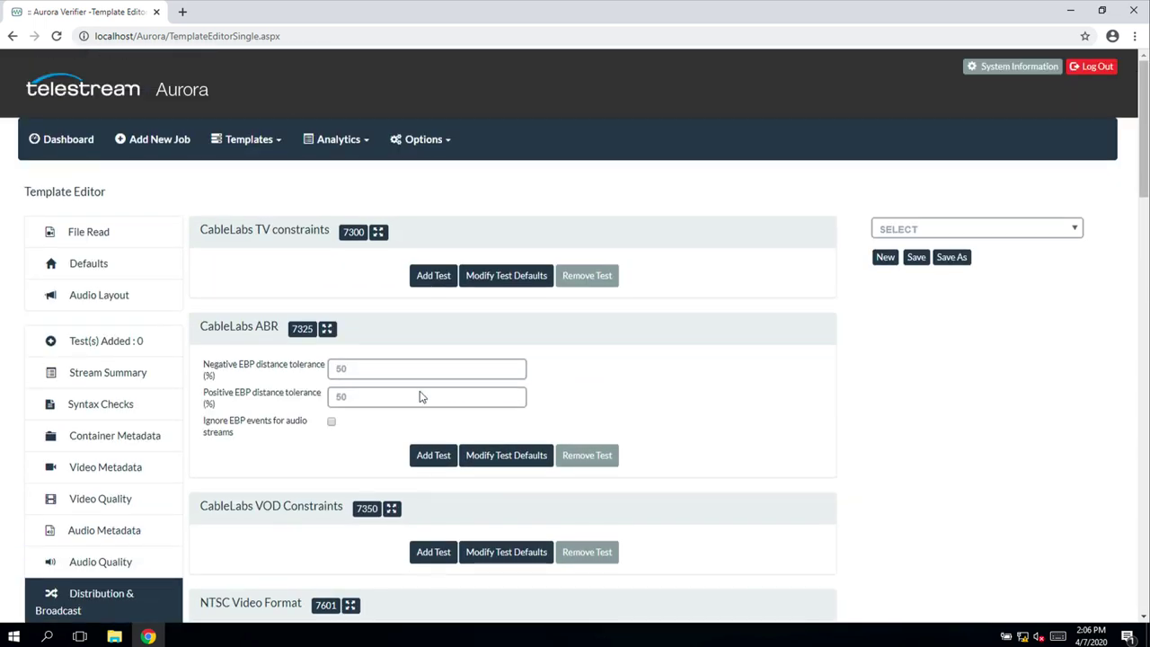
scroll(421, 398, down, 1)
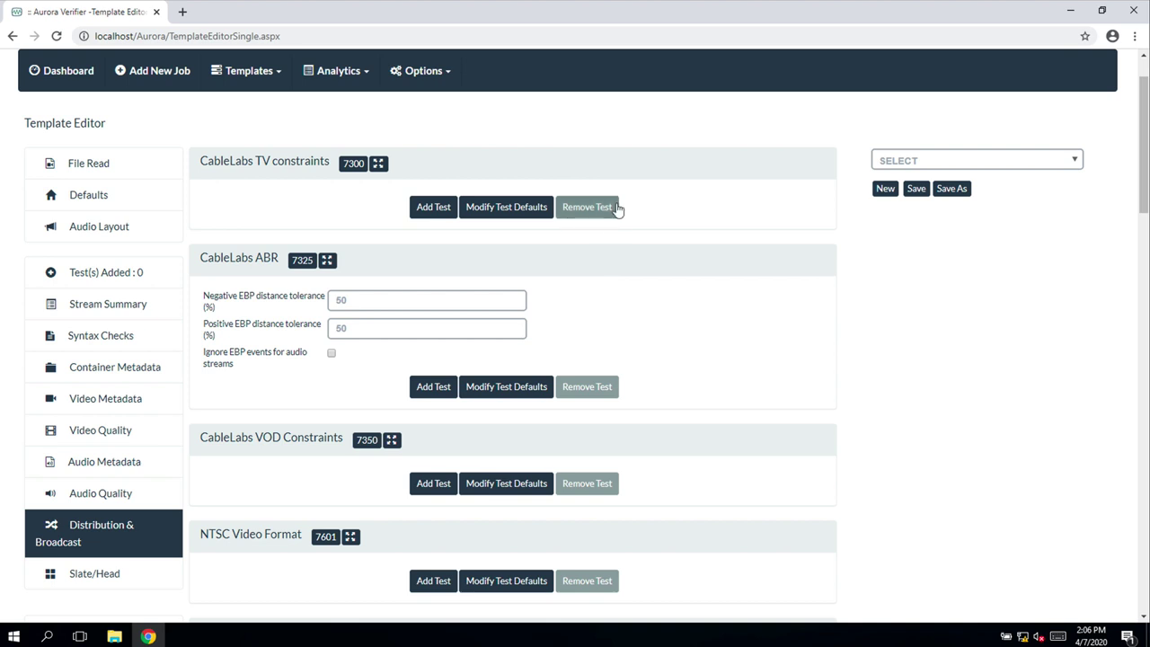
scroll(618, 209, down, 3)
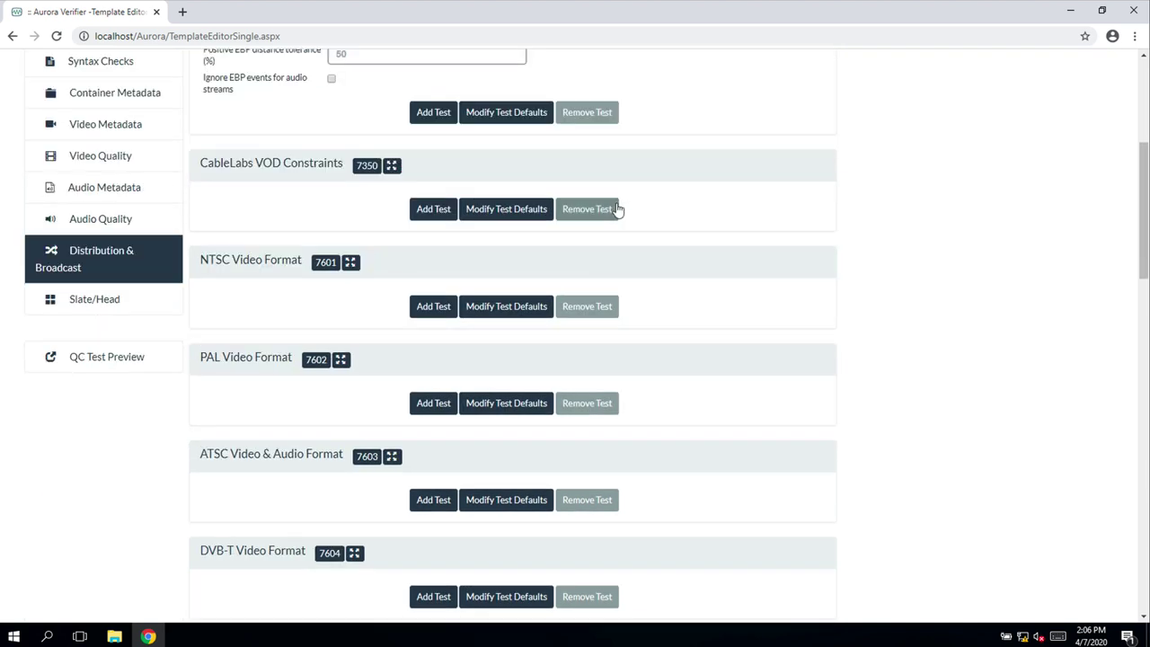
scroll(617, 209, down, 2)
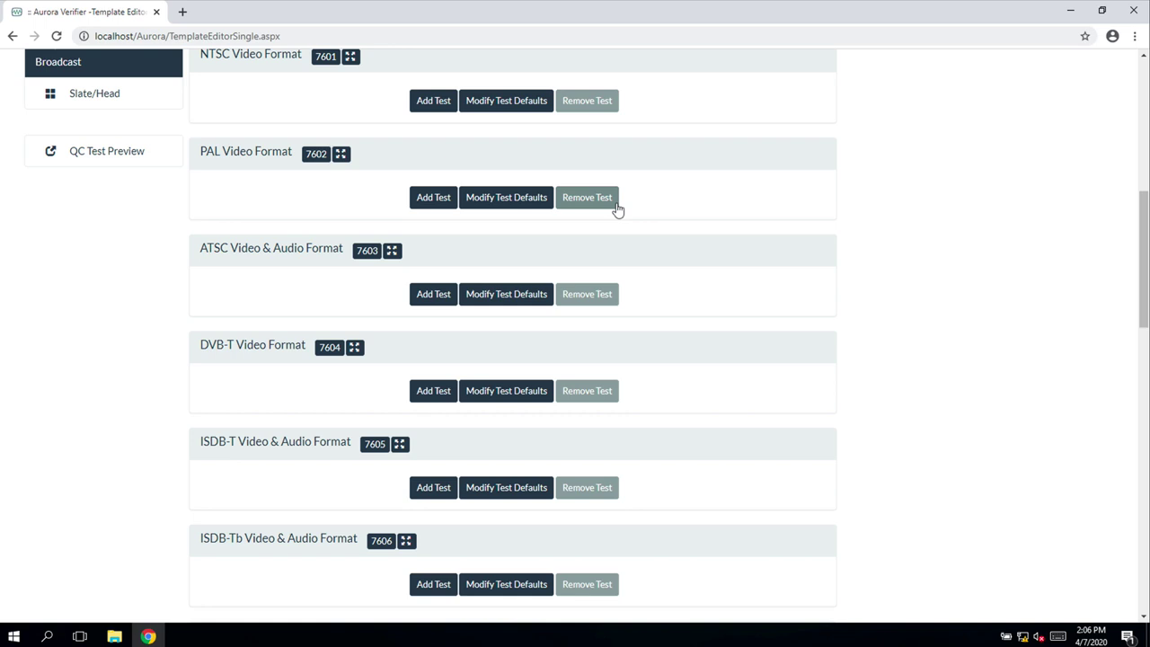
scroll(617, 208, down, 3)
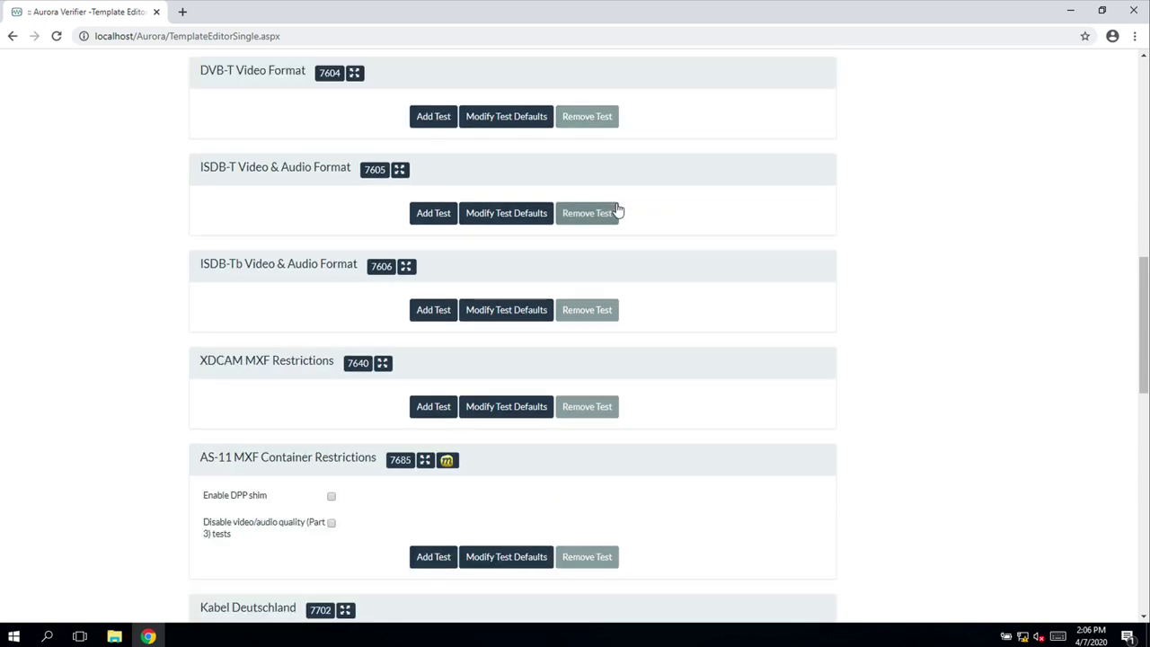
scroll(617, 210, down, 2)
scroll(617, 209, down, 1)
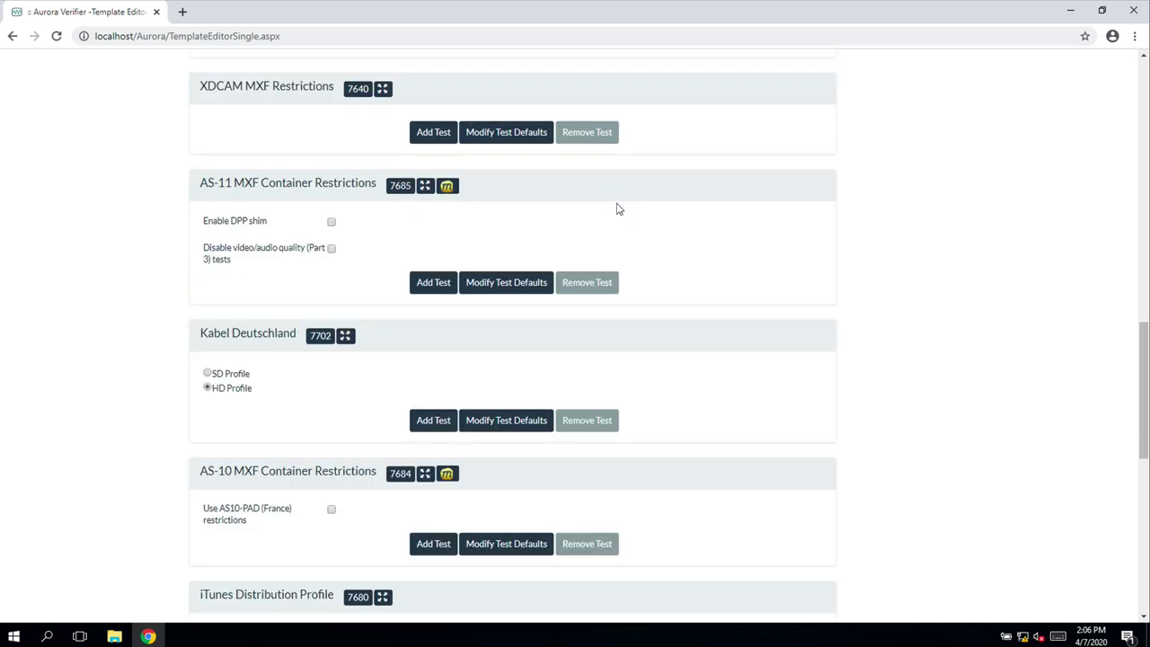
scroll(617, 208, down, 1)
scroll(617, 209, down, 3)
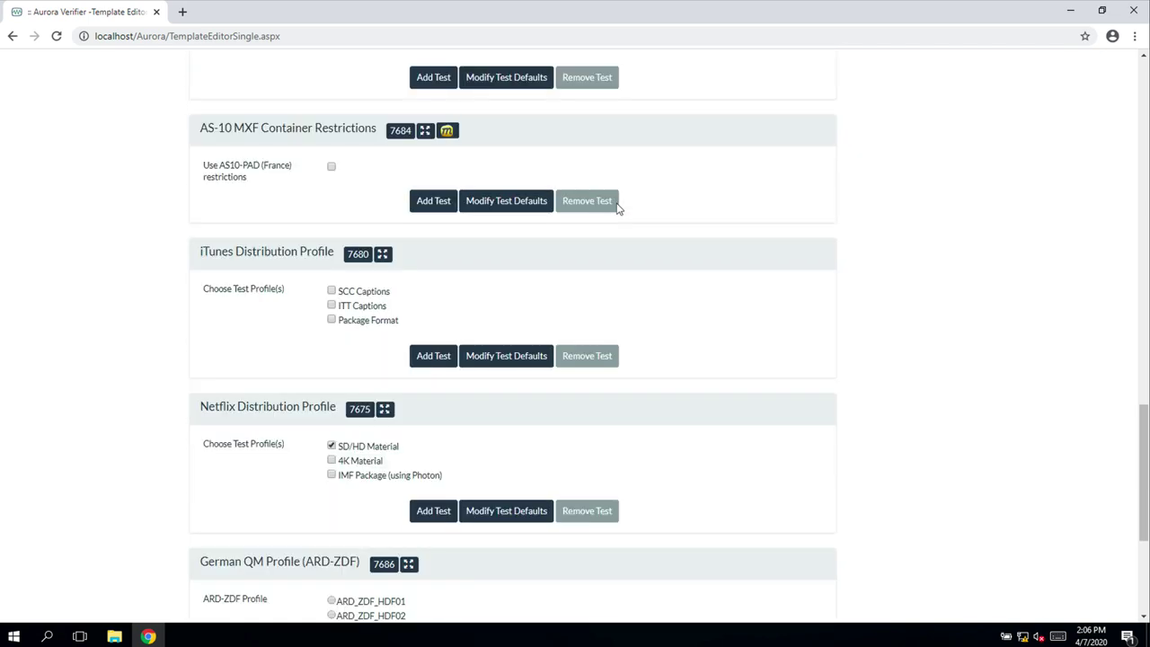
scroll(617, 207, down, 2)
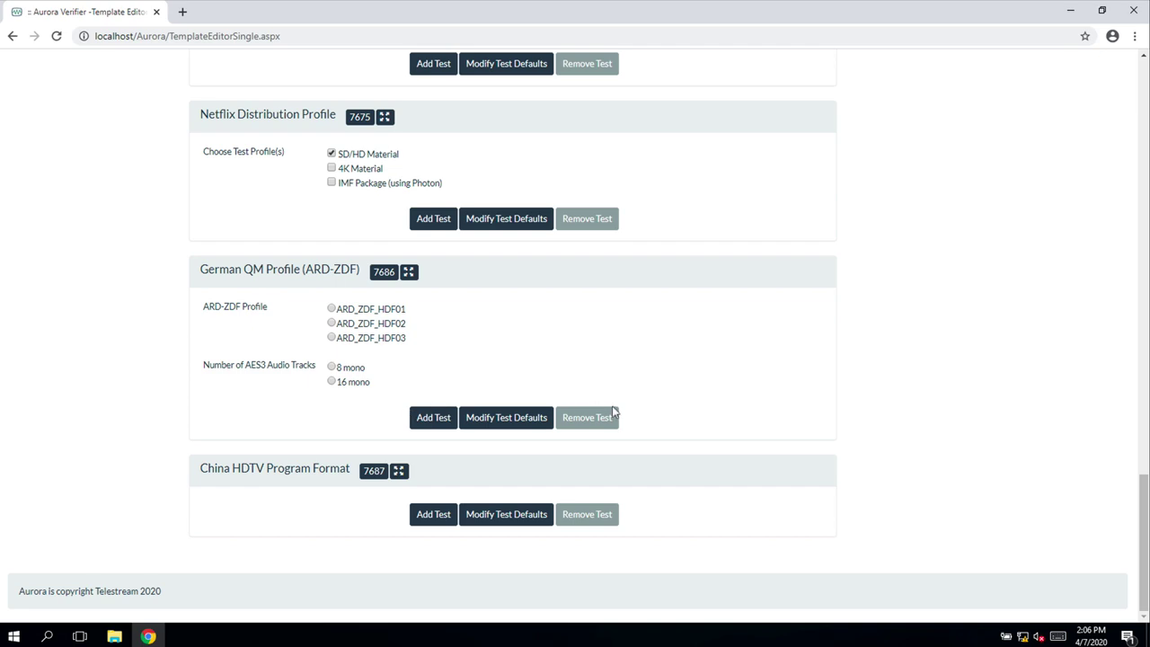
scroll(614, 412, up, 15)
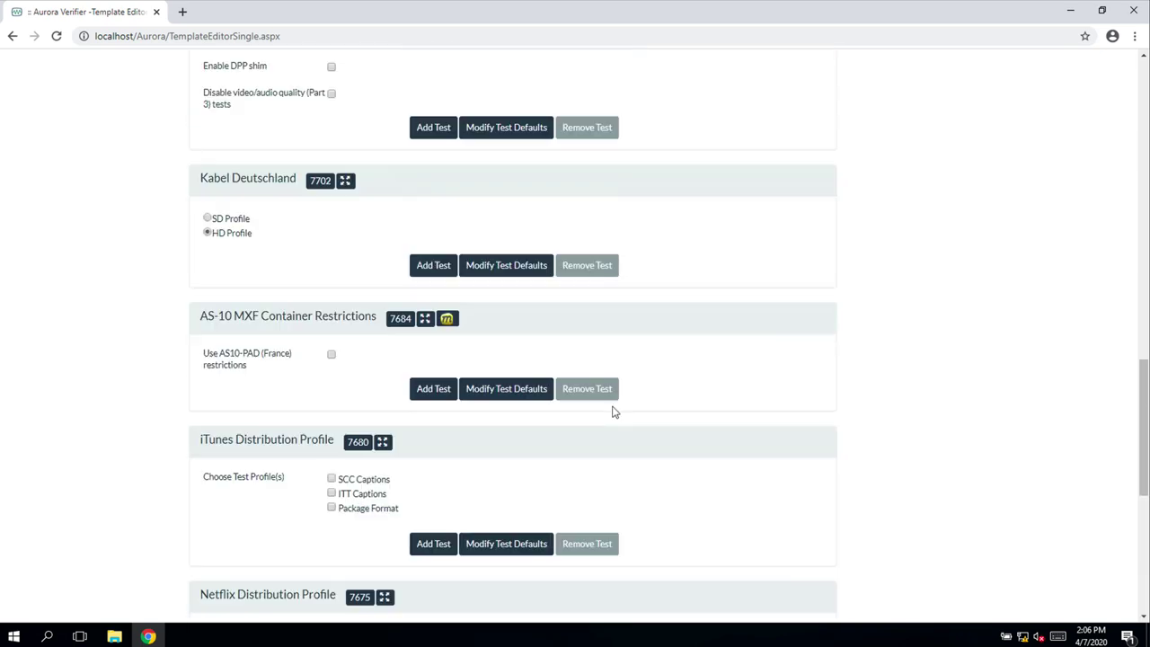
scroll(613, 413, down, 4)
scroll(614, 412, down, 11)
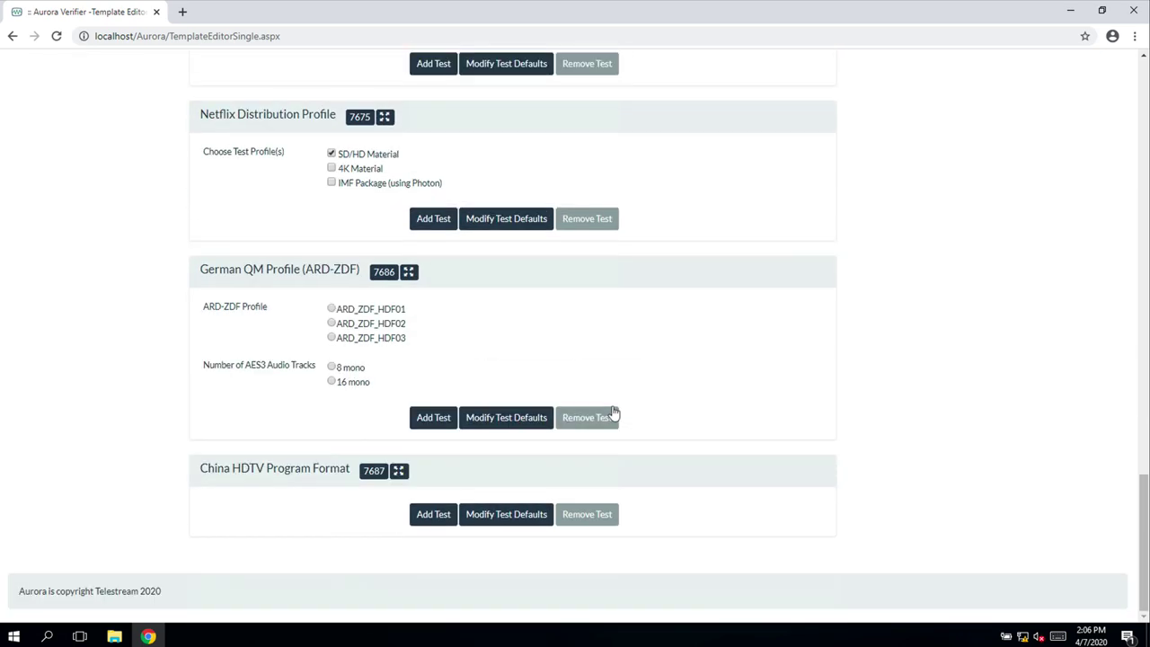